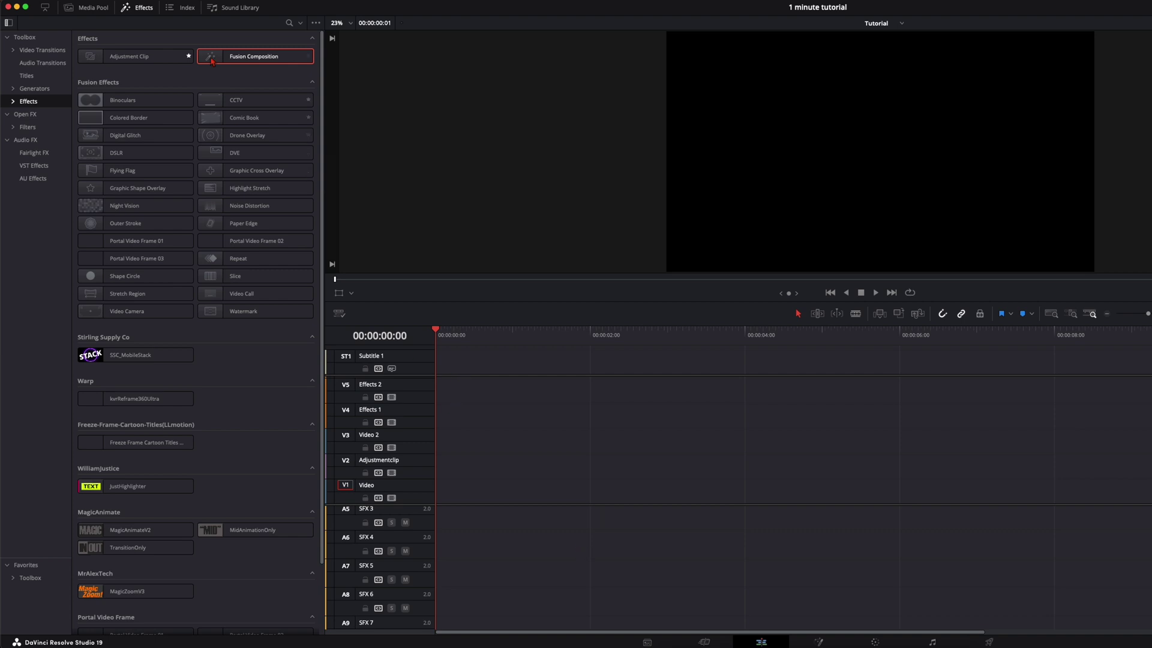
# Place a Fusion Composition at the start of the Video track V1 and extend it to about 10 seconds 7 frames
pyautogui.moveTo(212, 61); pyautogui.dragTo(439, 489)
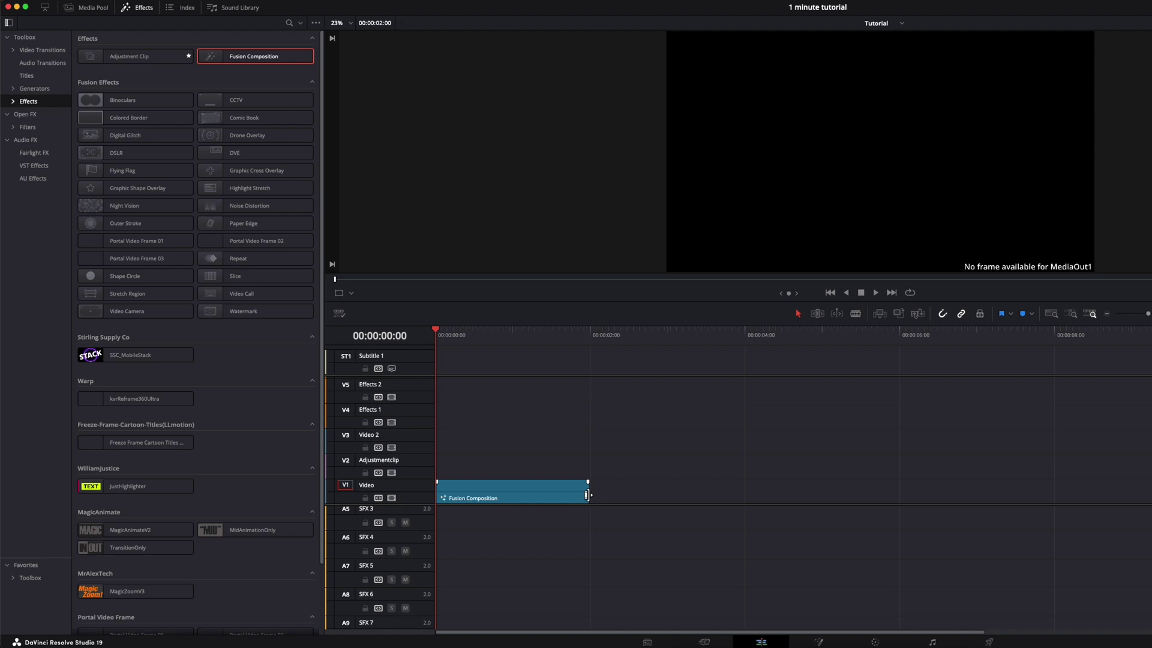
pyautogui.moveTo(588, 495); pyautogui.dragTo(1119, 499)
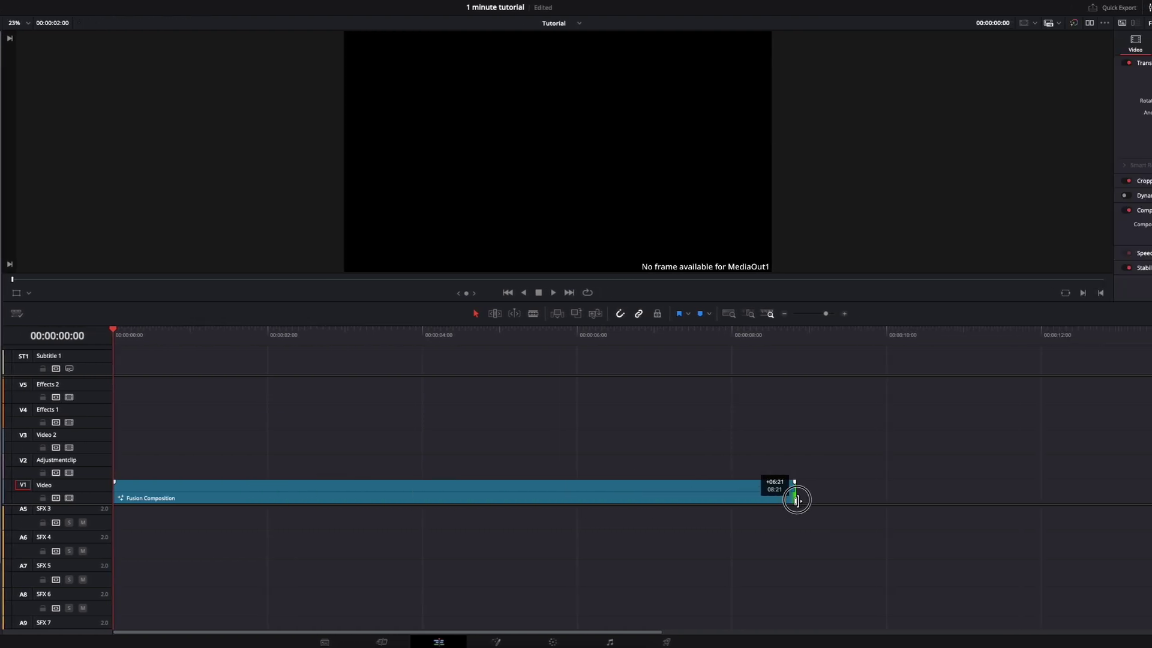
pyautogui.moveTo(796, 501); pyautogui.dragTo(907, 501)
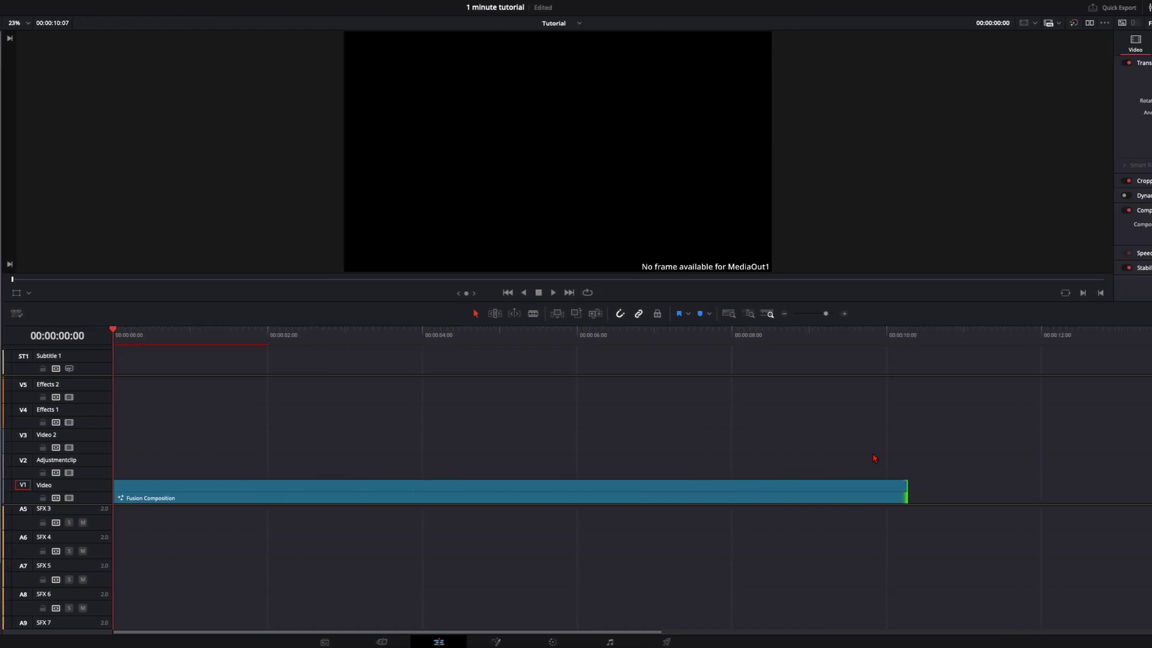
# Open the Fusion Composition clip in Fusion and reposition the MediaOut1 node in the node graph
pyautogui.click(185, 486)
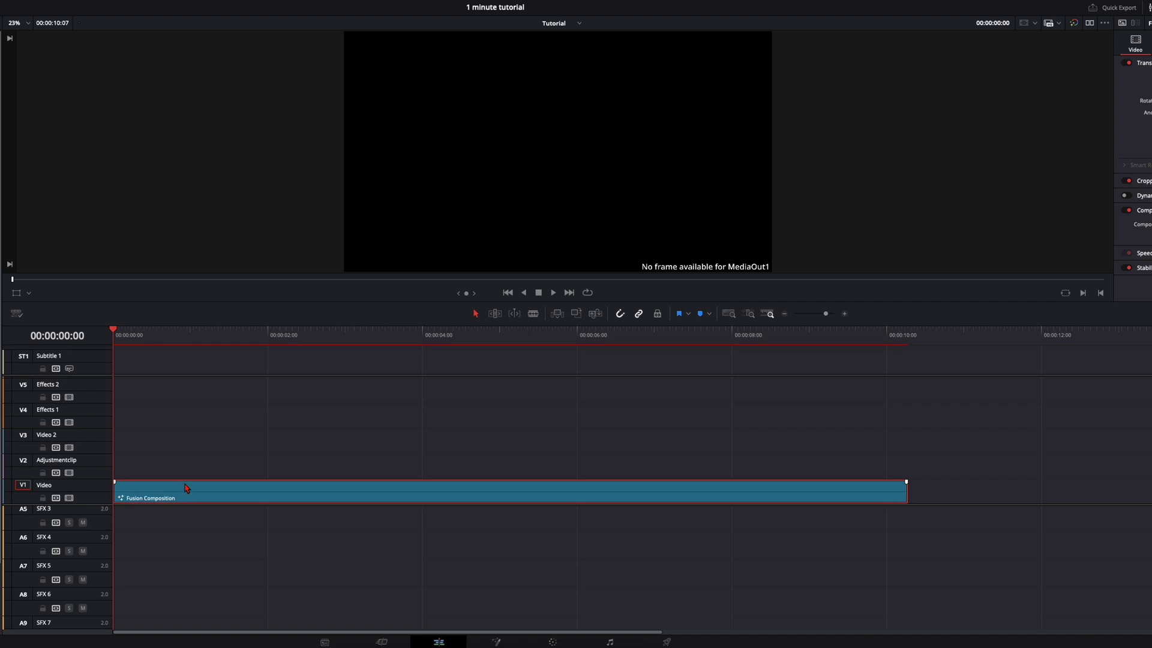
pyautogui.hotkey('shift', '5')
pyautogui.moveTo(545, 516); pyautogui.dragTo(587, 492)
pyautogui.click(57, 489)
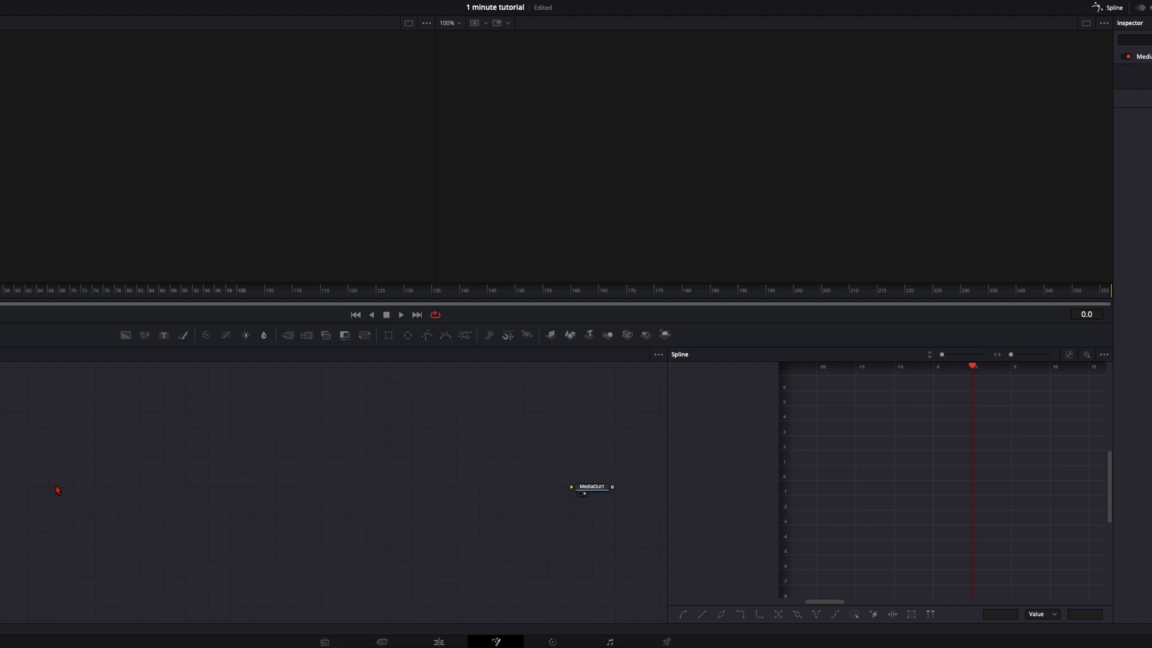
# Add a Background node followed by a Merge node and connect the Merge output to MediaOut1
pyautogui.moveTo(125, 334); pyautogui.dragTo(65, 498)
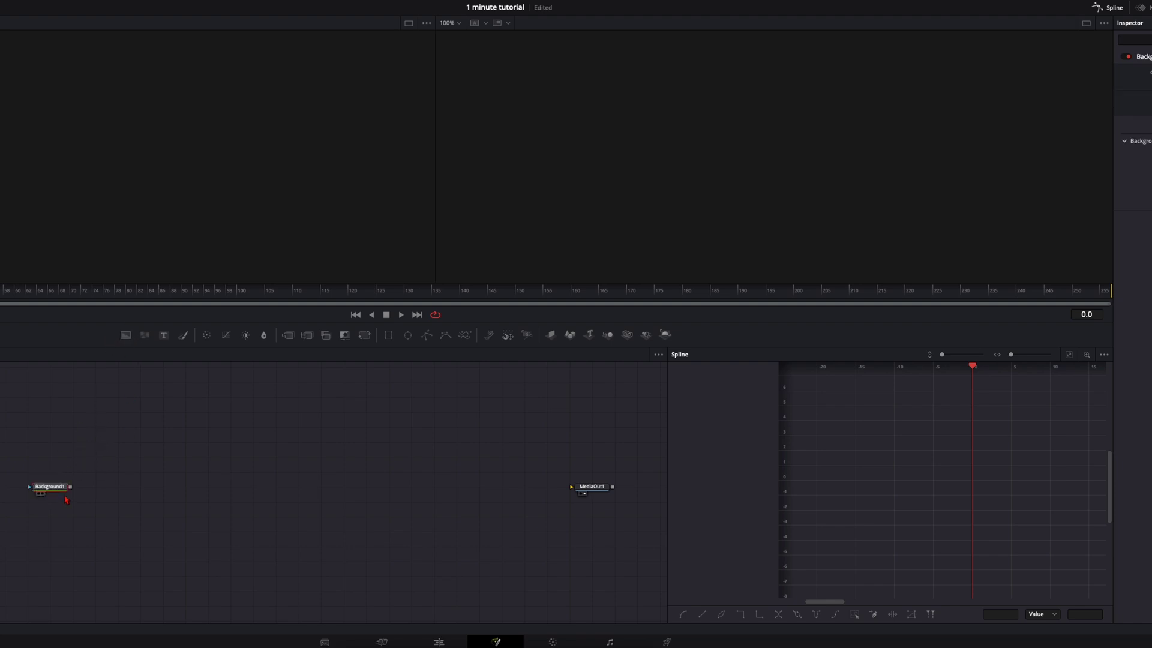
pyautogui.click(287, 335)
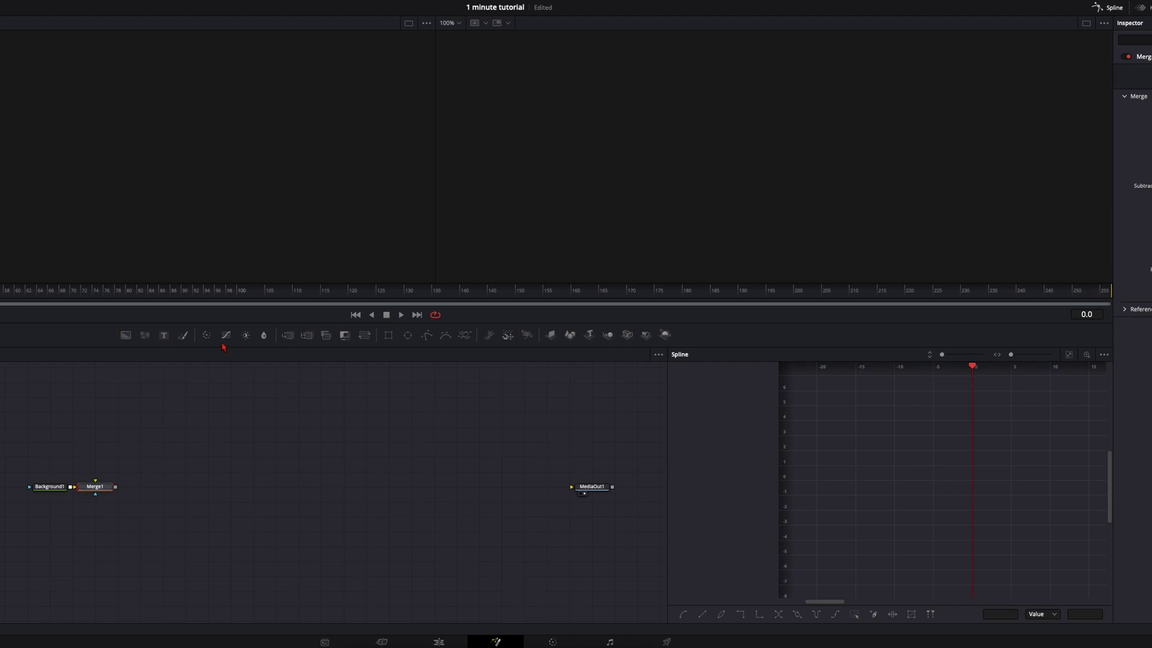
pyautogui.hotkey('shift', 'space')
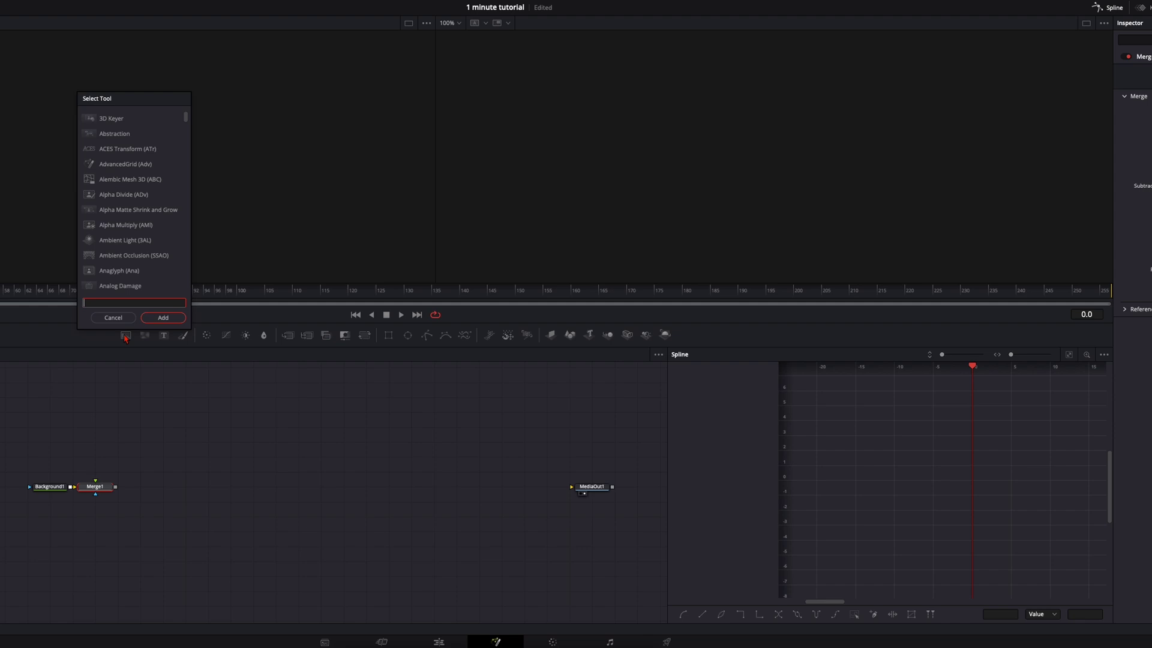
pyautogui.click(114, 317)
pyautogui.moveTo(107, 491); pyautogui.dragTo(573, 487)
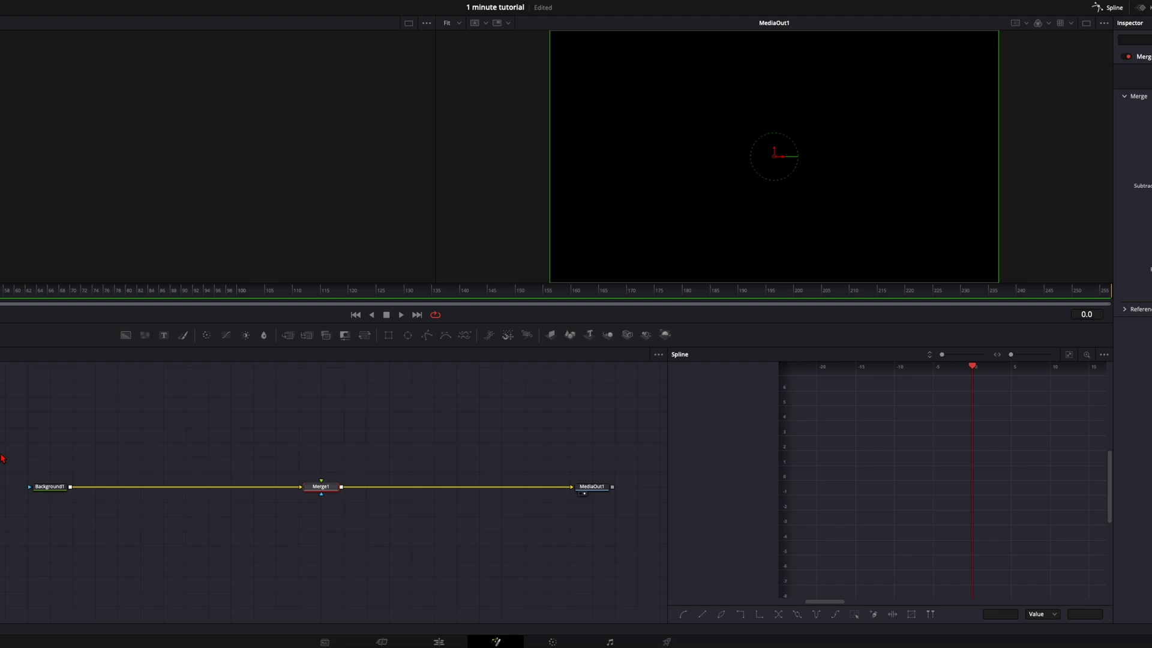
# Move the Background1, Merge1 and MediaOut1 nodes to the lower part of the node graph and space them closer together
pyautogui.moveTo(2, 458); pyautogui.dragTo(646, 548)
pyautogui.moveTo(592, 494); pyautogui.dragTo(582, 581)
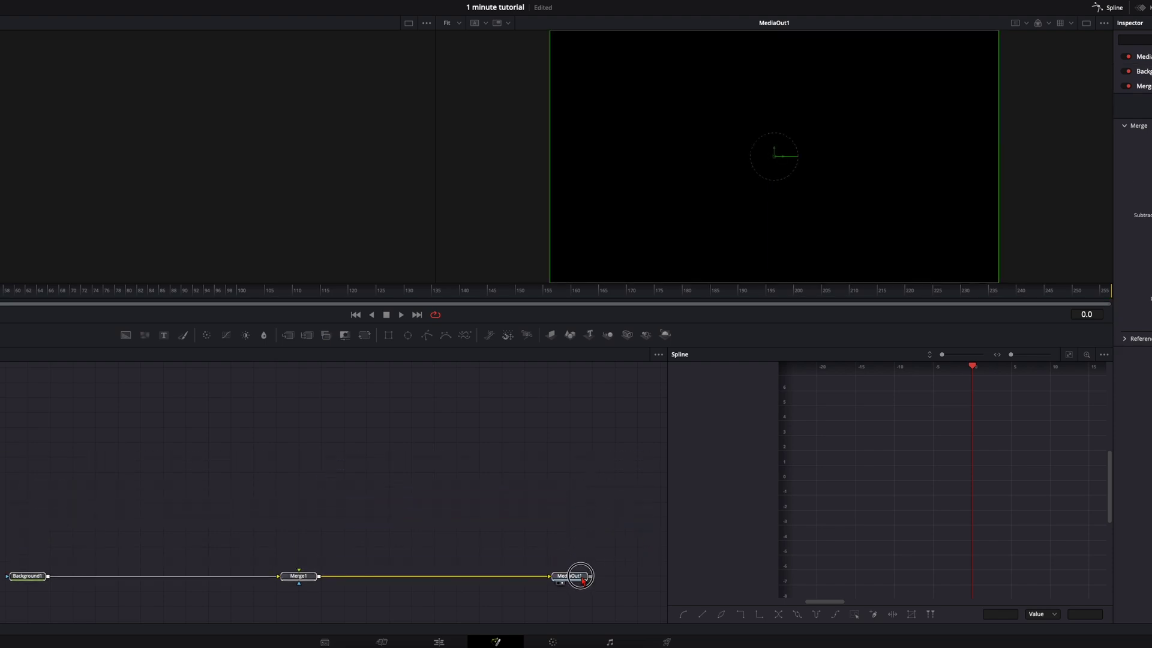
pyautogui.click(409, 570)
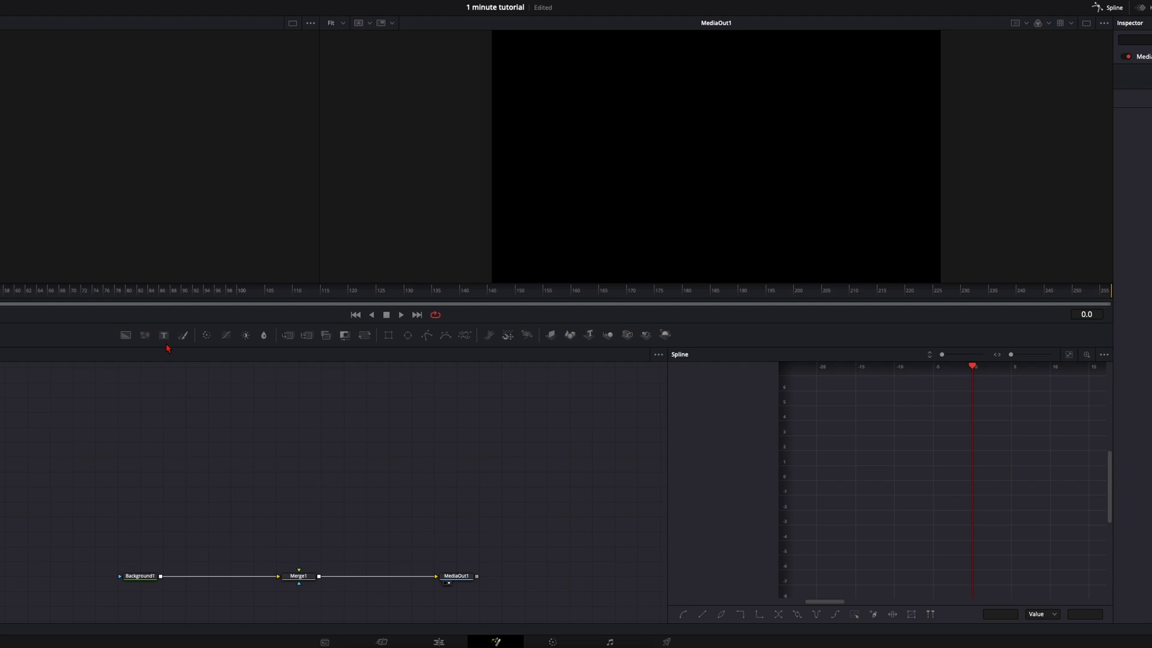
# Add a Text node directly above Background1 and set its text to "3D"
pyautogui.moveTo(163, 334); pyautogui.dragTo(160, 479)
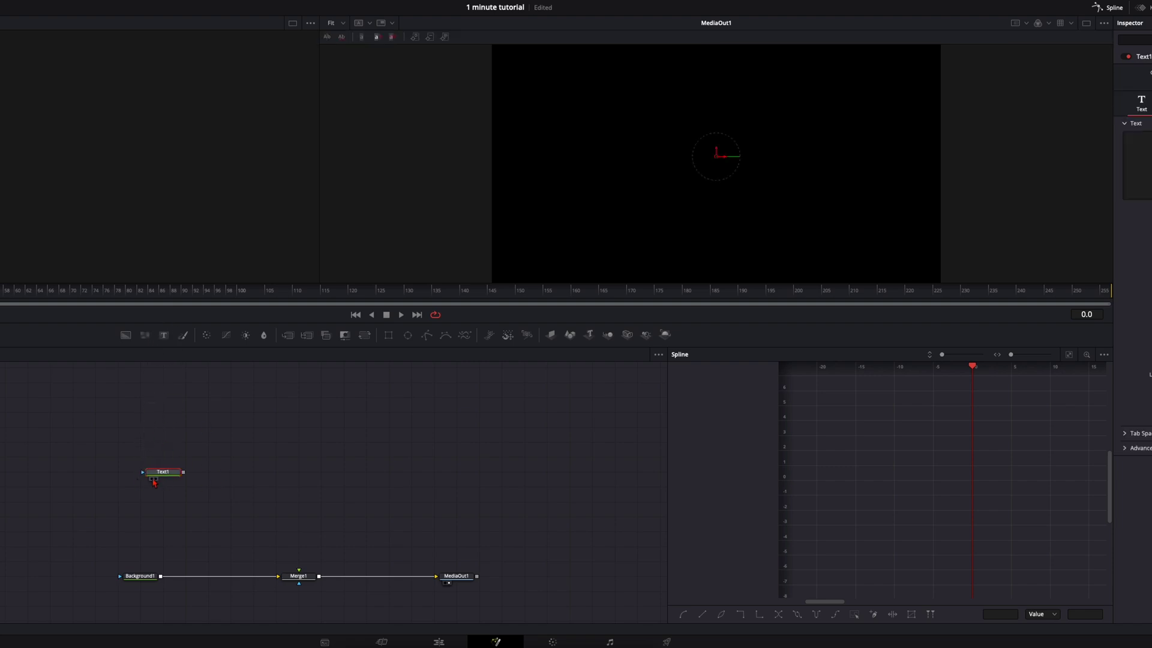
pyautogui.moveTo(163, 478); pyautogui.dragTo(145, 480)
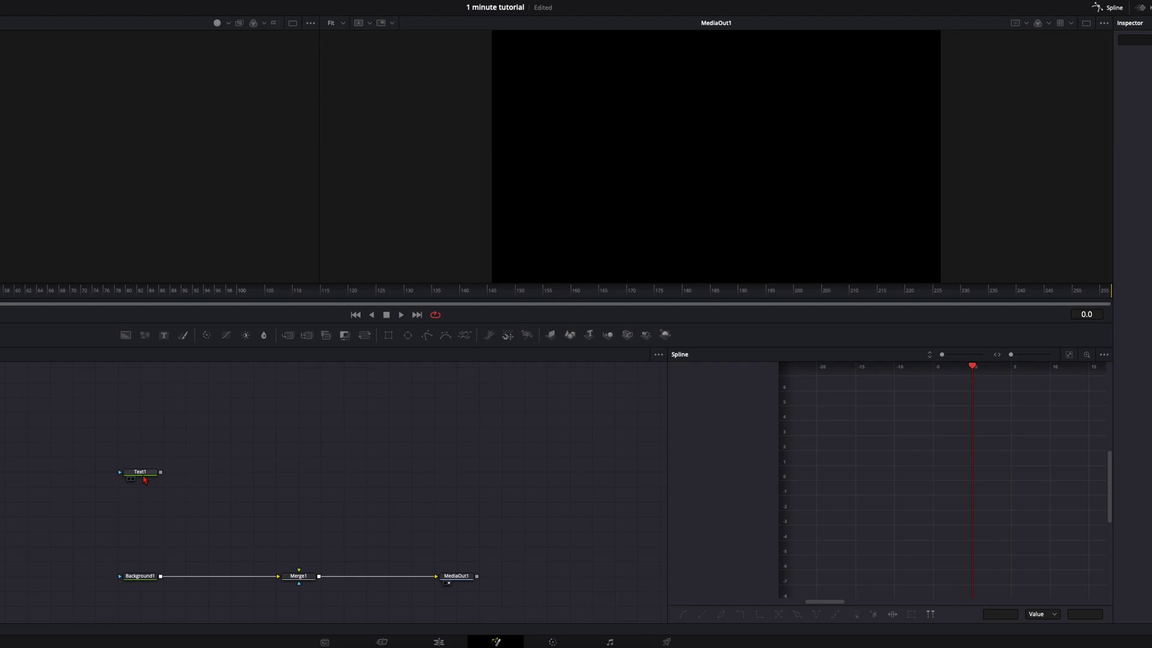
pyautogui.click(144, 478)
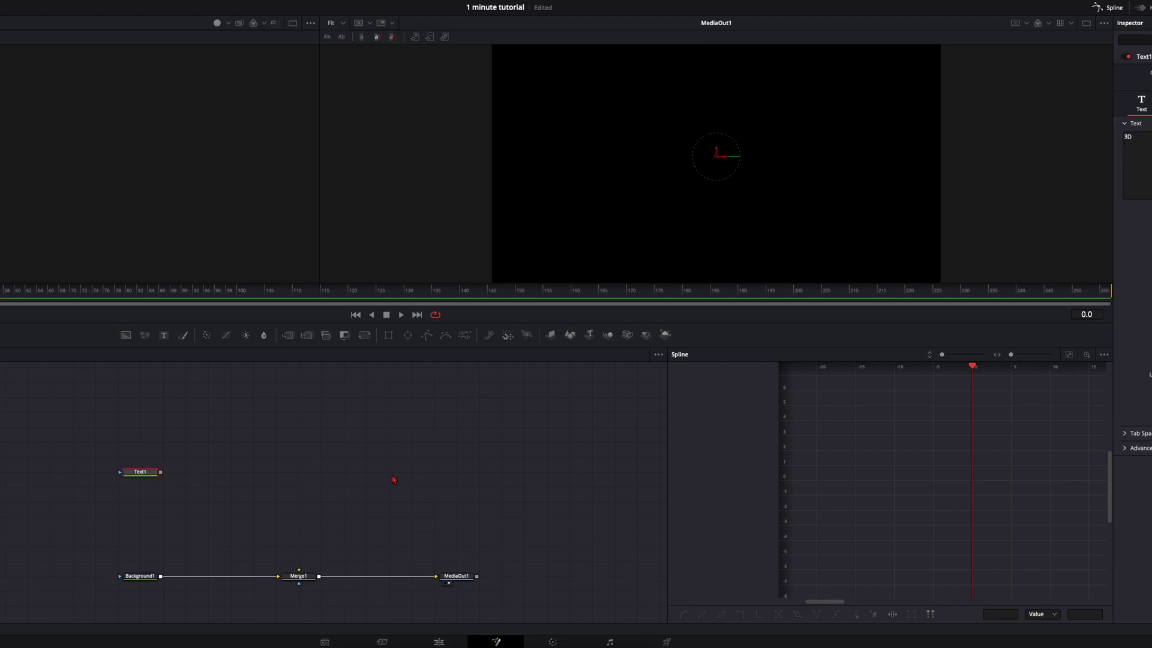
# Add an Image Plane 3D after Text1, space it away from the text node and show it in the first viewer
pyautogui.click(552, 337)
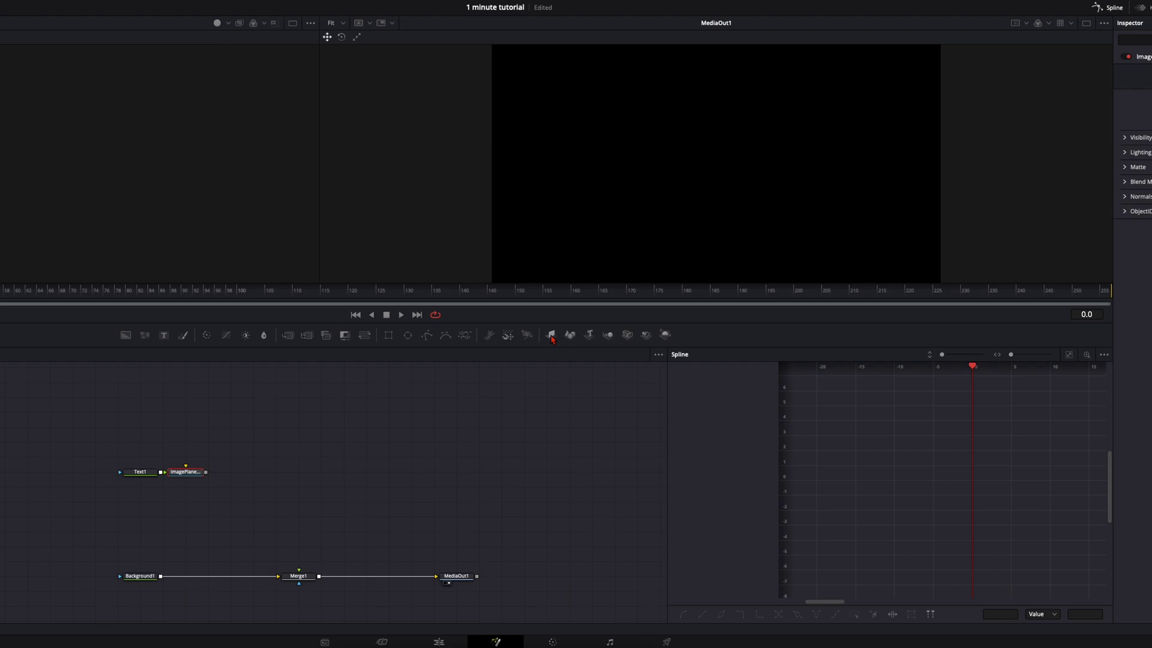
pyautogui.moveTo(198, 473); pyautogui.dragTo(266, 473)
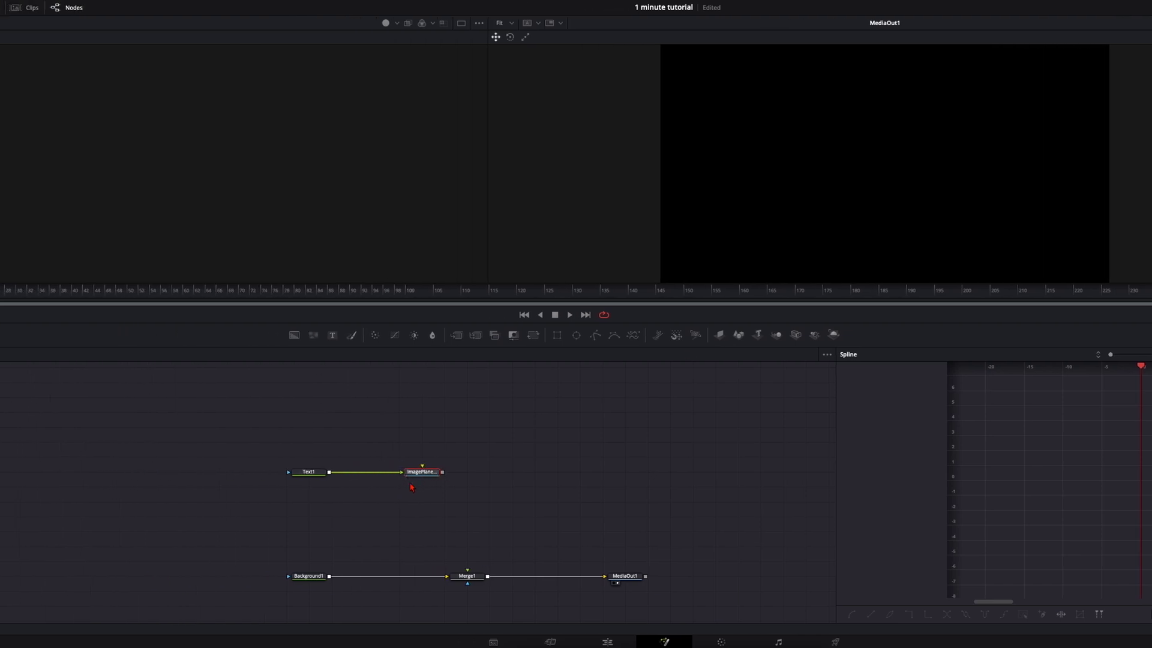
pyautogui.click(241, 479)
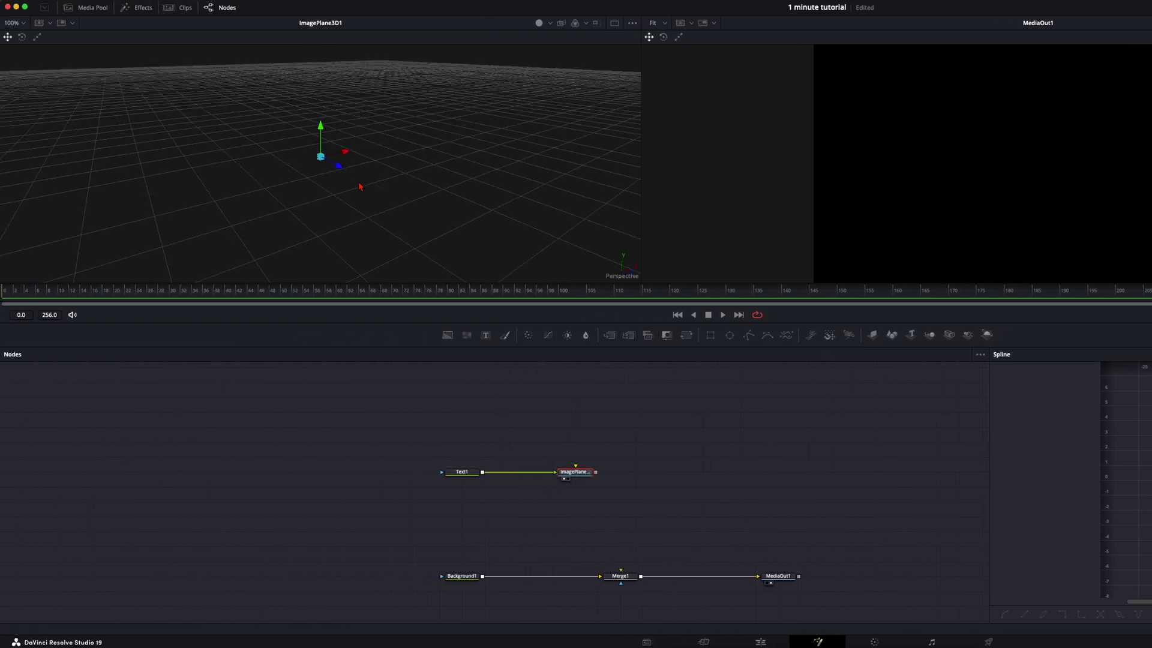
pyautogui.moveTo(360, 187)
pyautogui.mouseDown()
pyautogui.moveTo(327, 182)
pyautogui.moveTo(473, 164)
pyautogui.moveTo(275, 123)
pyautogui.moveTo(154, 152)
pyautogui.moveTo(182, 210)
pyautogui.moveTo(416, 187)
pyautogui.moveTo(350, 166)
pyautogui.mouseUp()
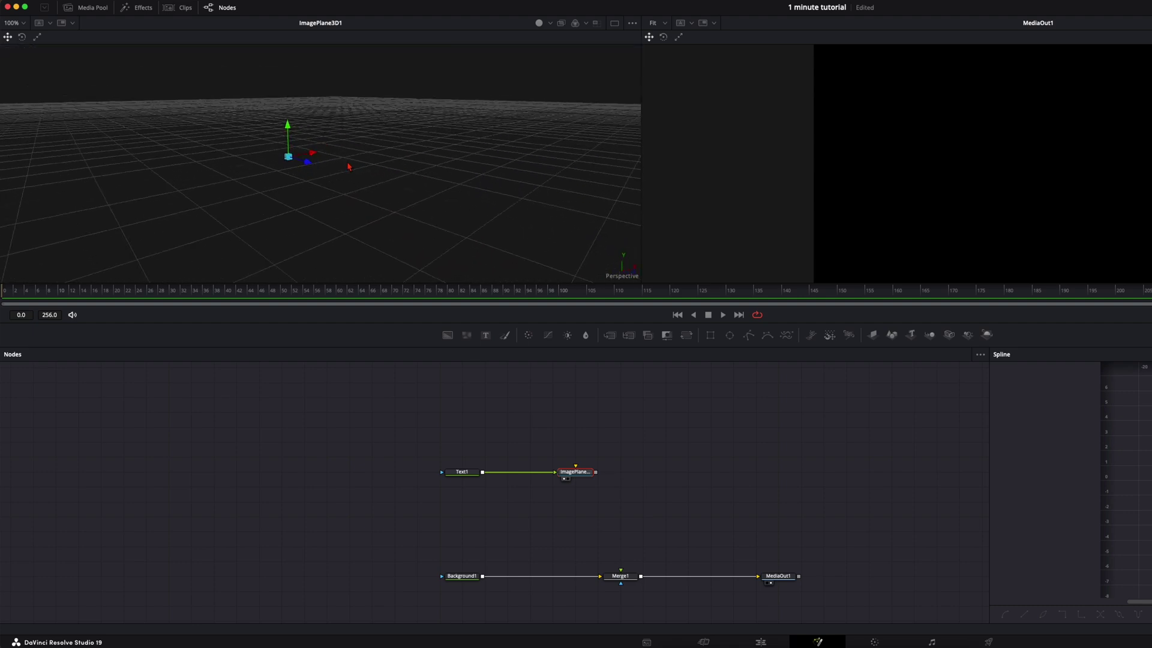
# Add a Merge 3D after the image plane, even out the node spacing and show the Merge 3D in the first viewer
pyautogui.click(931, 340)
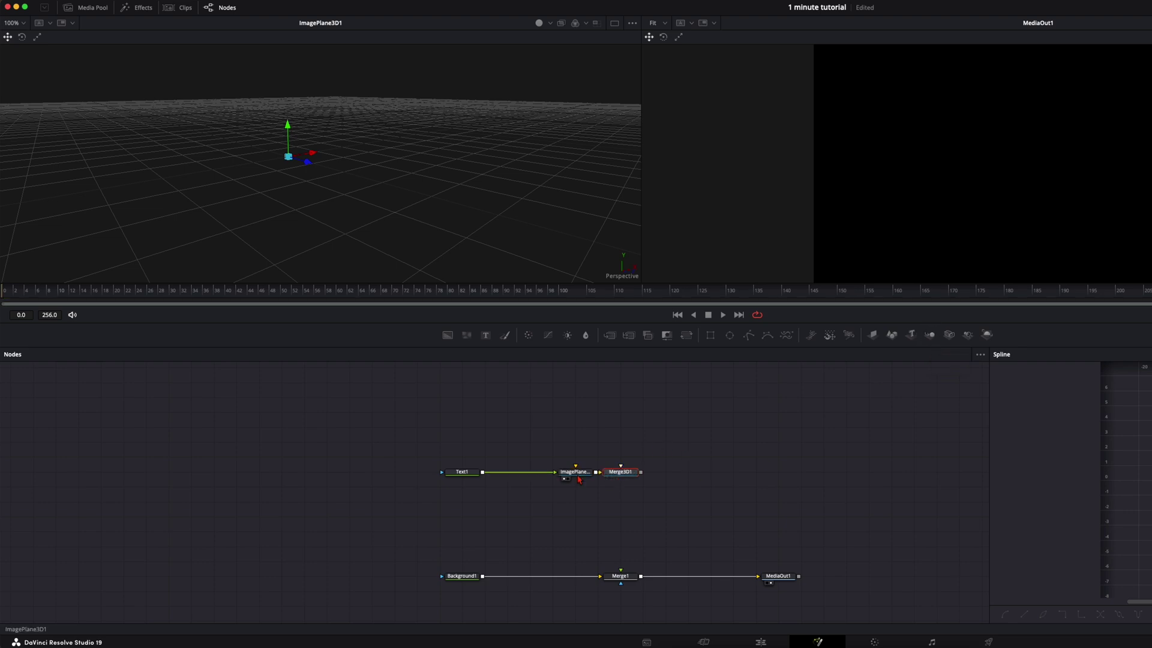
pyautogui.moveTo(570, 478); pyautogui.dragTo(547, 479)
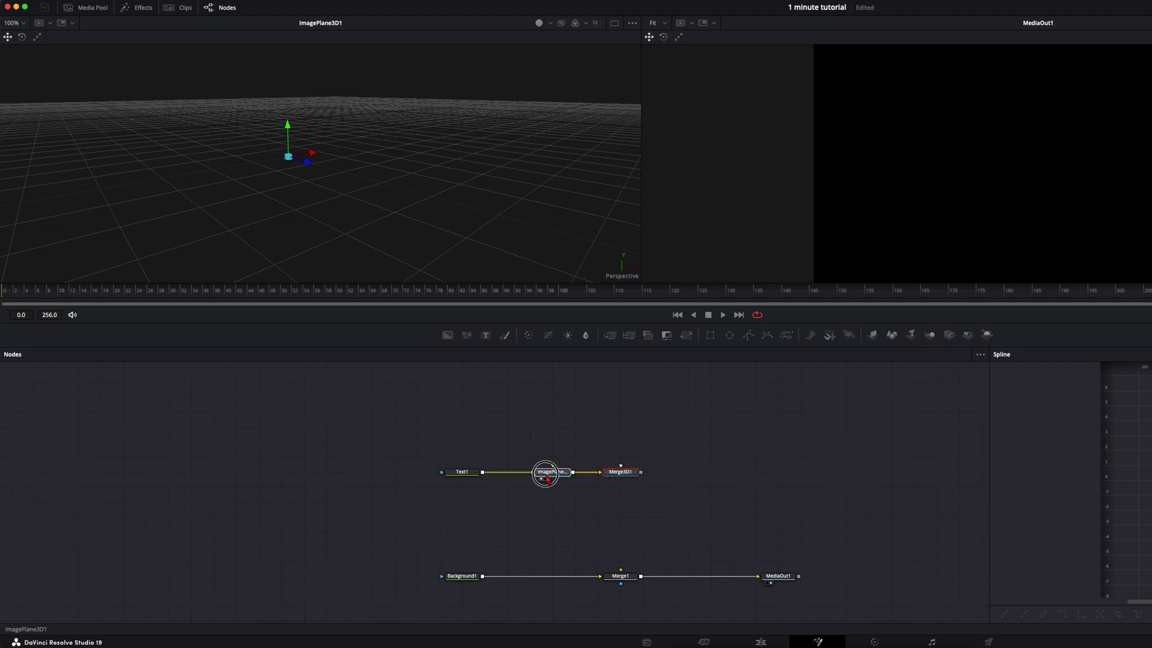
pyautogui.click(610, 480)
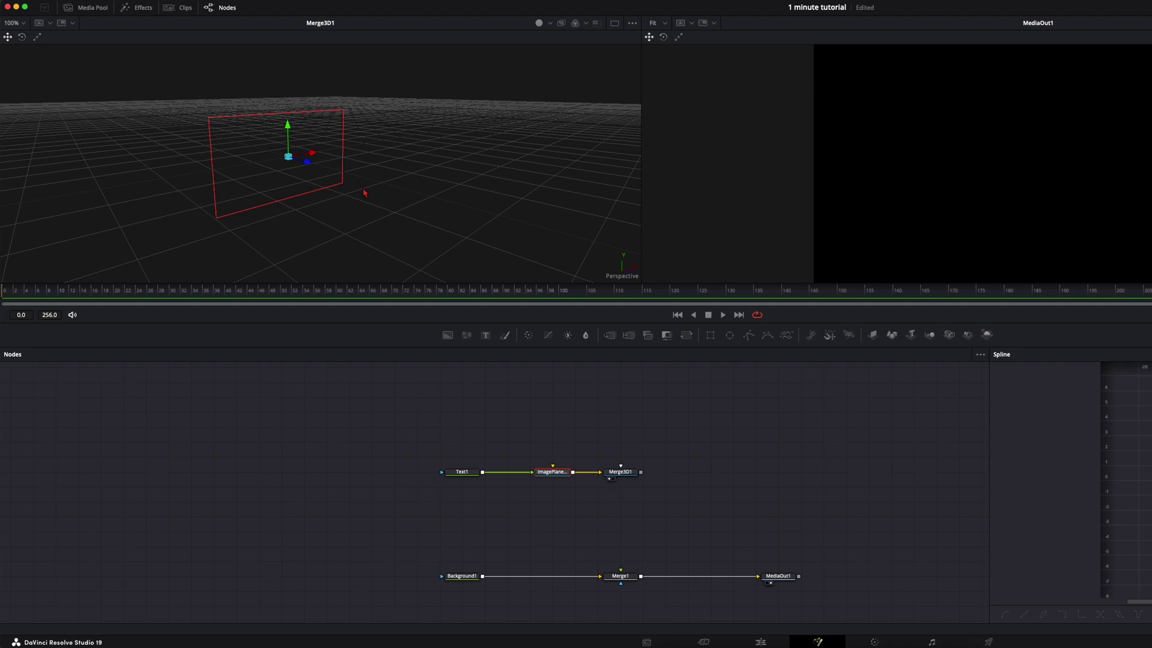
pyautogui.click(251, 200)
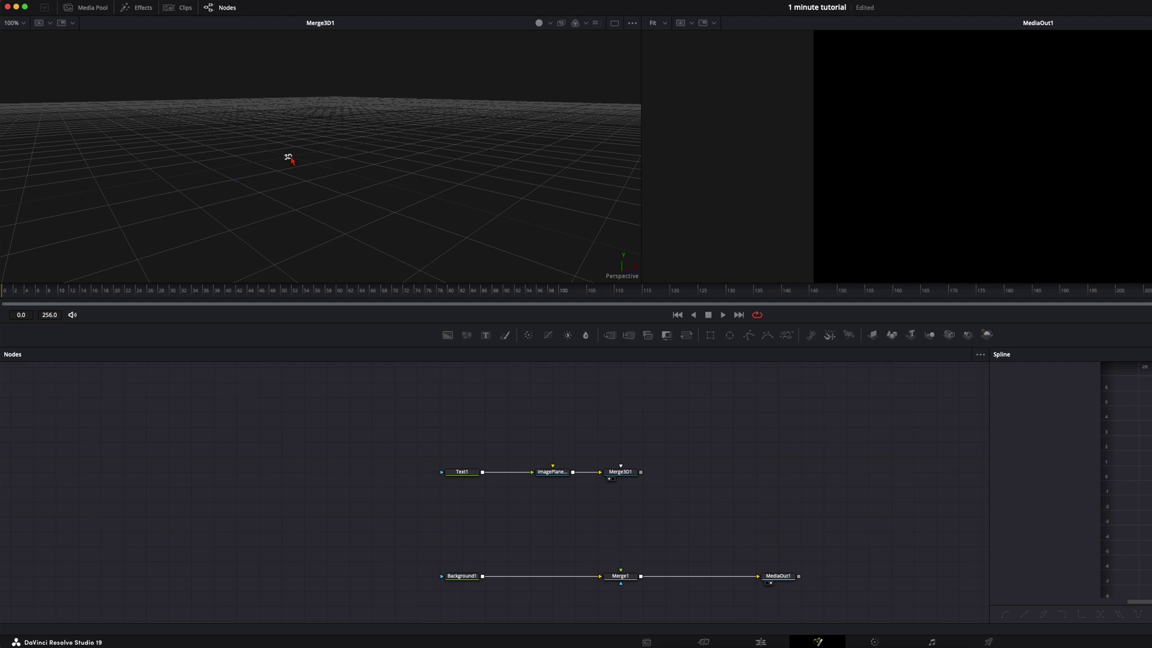
pyautogui.scroll(8, 295, 176)
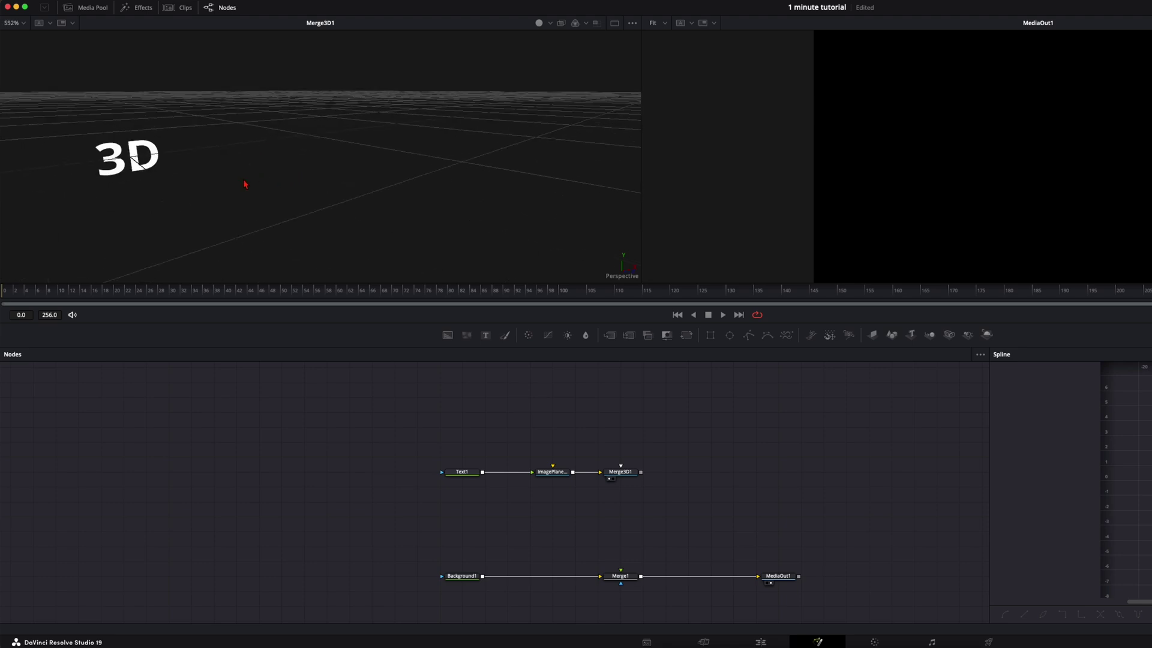
pyautogui.scroll(-10, 180, 216)
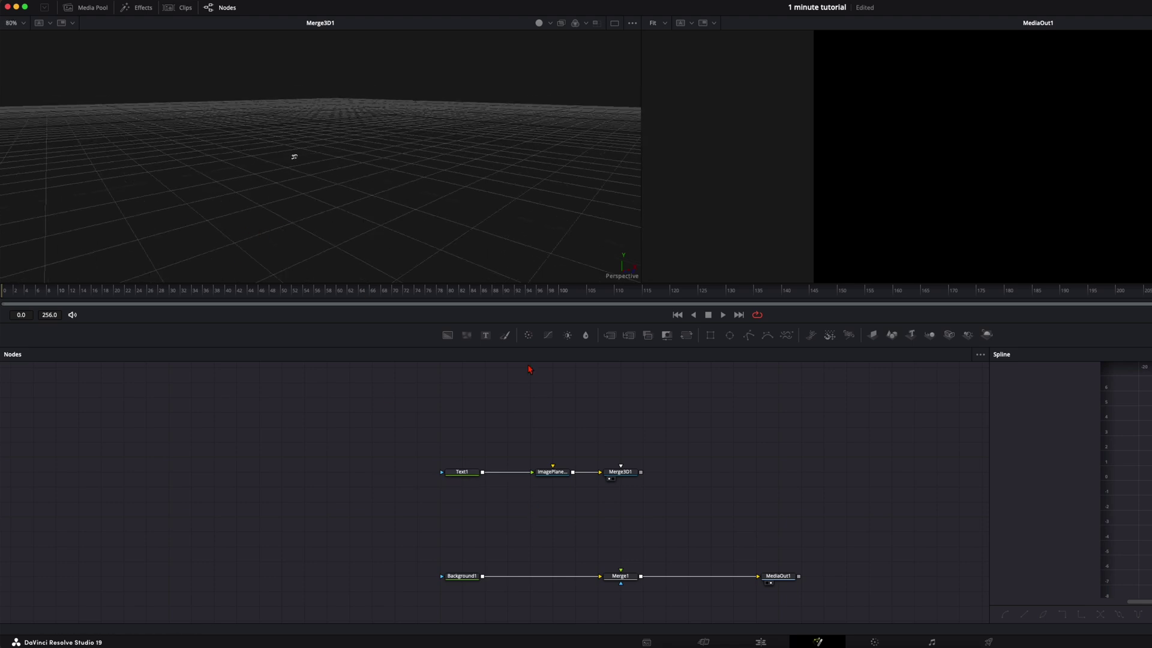
# Add a Camera 3D connected to Merge3D1 and place its node on the opposite side from the image plane
pyautogui.click(618, 476)
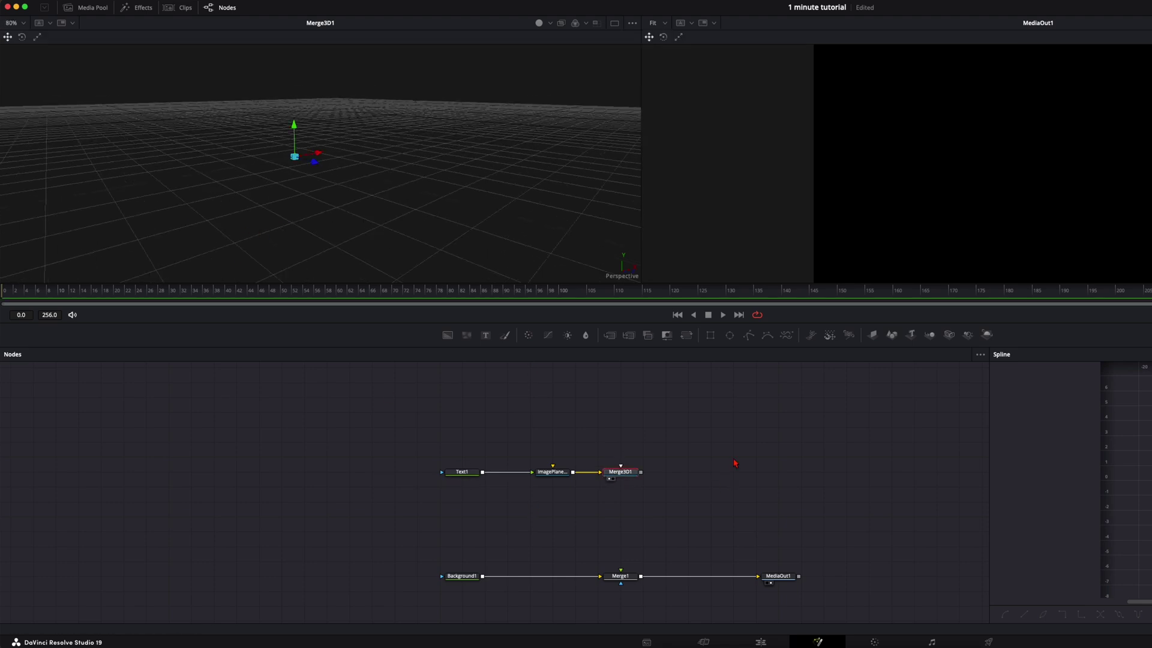
pyautogui.click(948, 335)
pyautogui.click(553, 491)
pyautogui.moveTo(553, 492); pyautogui.dragTo(938, 477)
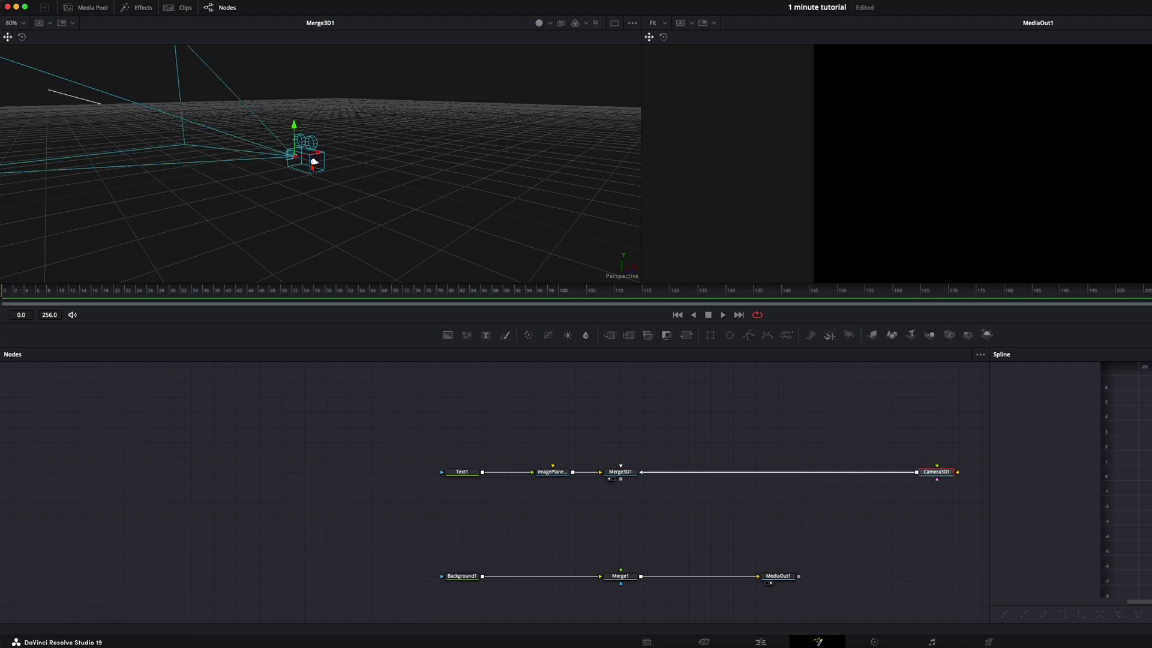
pyautogui.moveTo(313, 163); pyautogui.dragTo(402, 193)
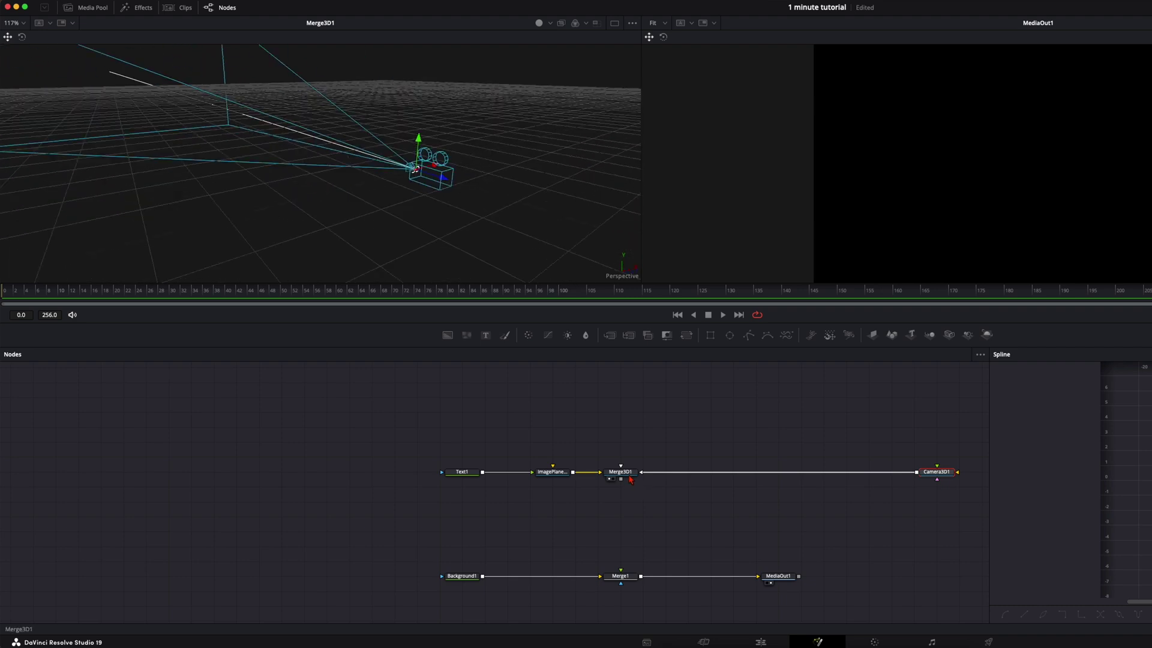
# Add a Renderer 3D after Merge3D1, connect it to Merge1 and place it midway between the two merge nodes
pyautogui.click(629, 475)
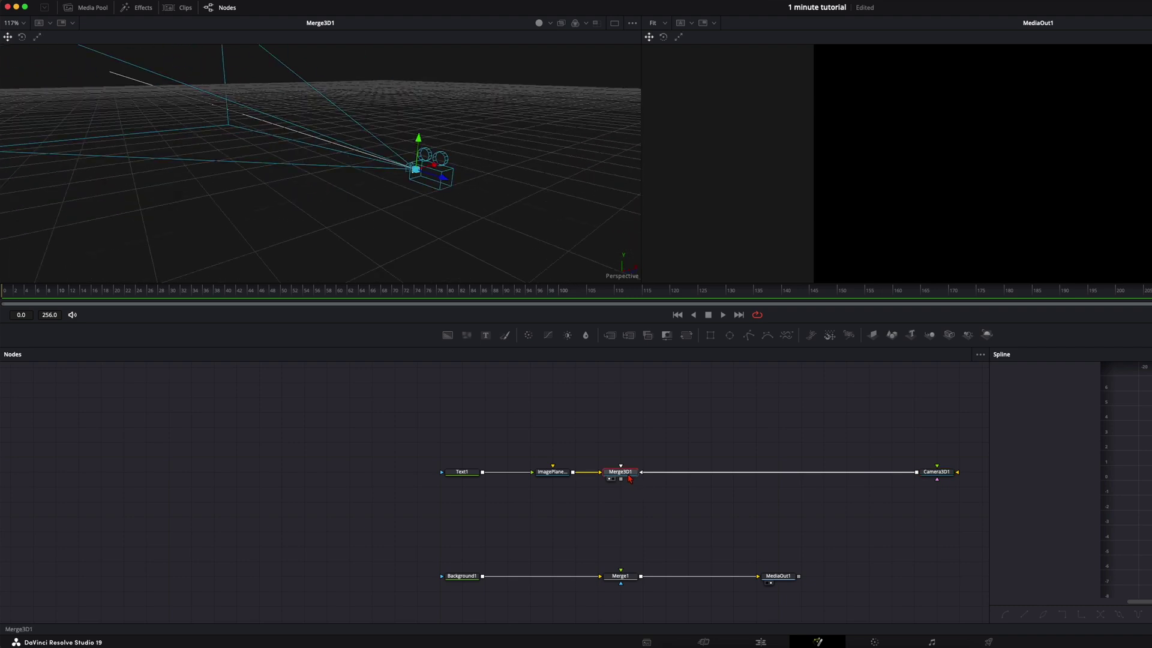
pyautogui.click(987, 334)
pyautogui.moveTo(656, 480); pyautogui.dragTo(630, 575)
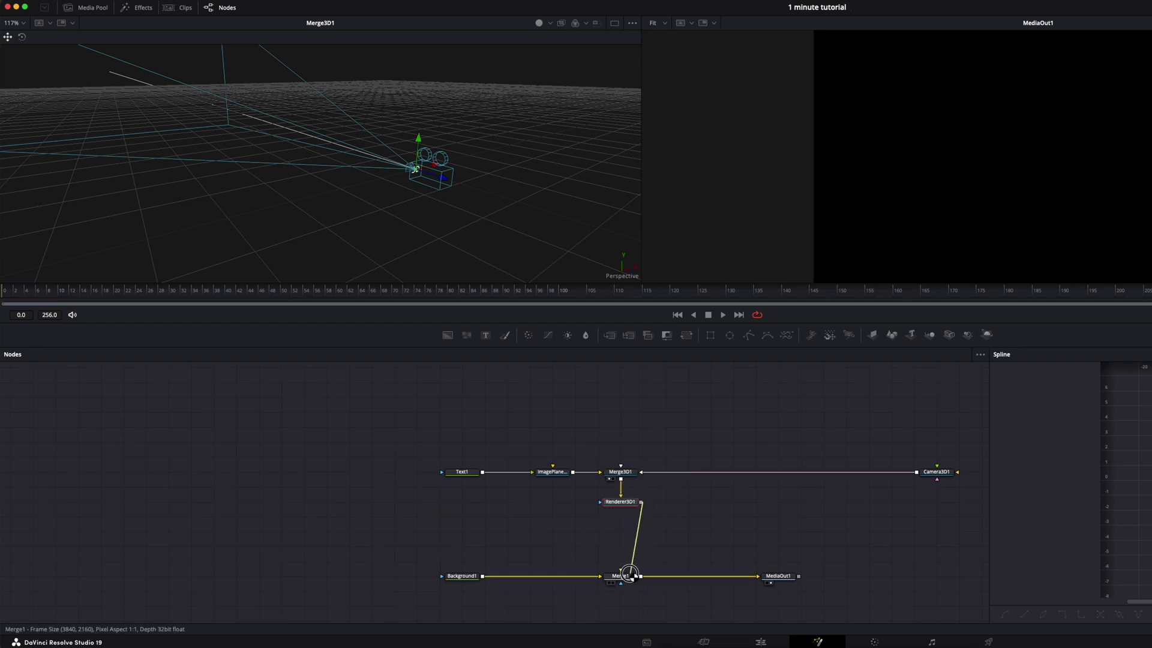
pyautogui.click(776, 578)
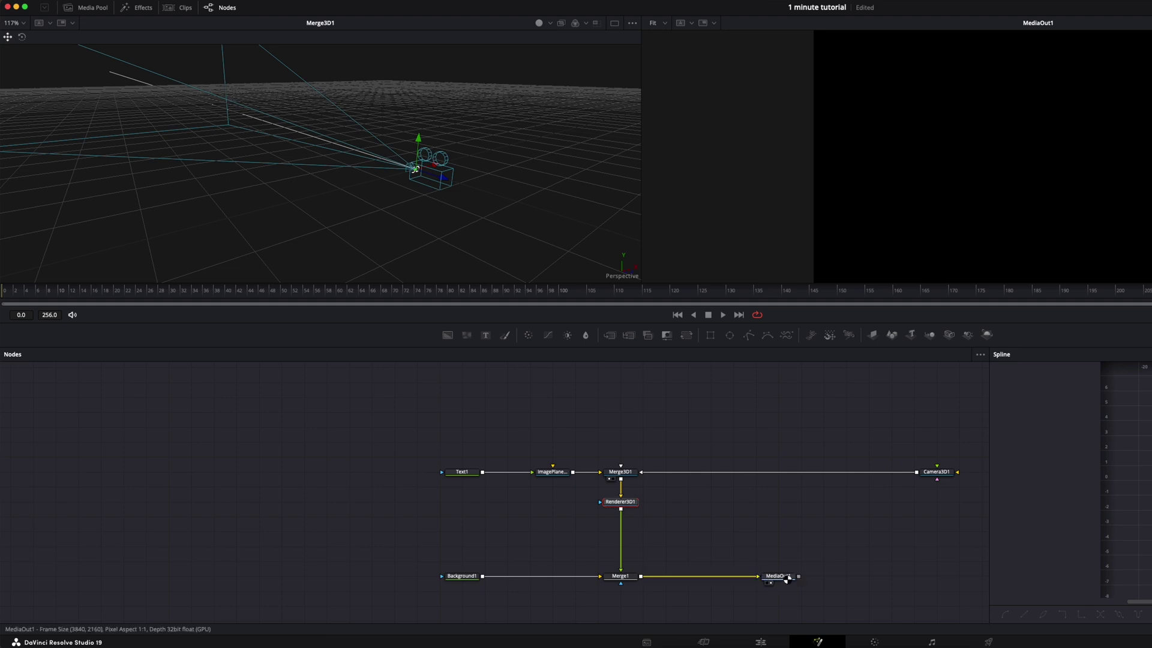
pyautogui.click(654, 525)
pyautogui.moveTo(625, 503); pyautogui.dragTo(625, 518)
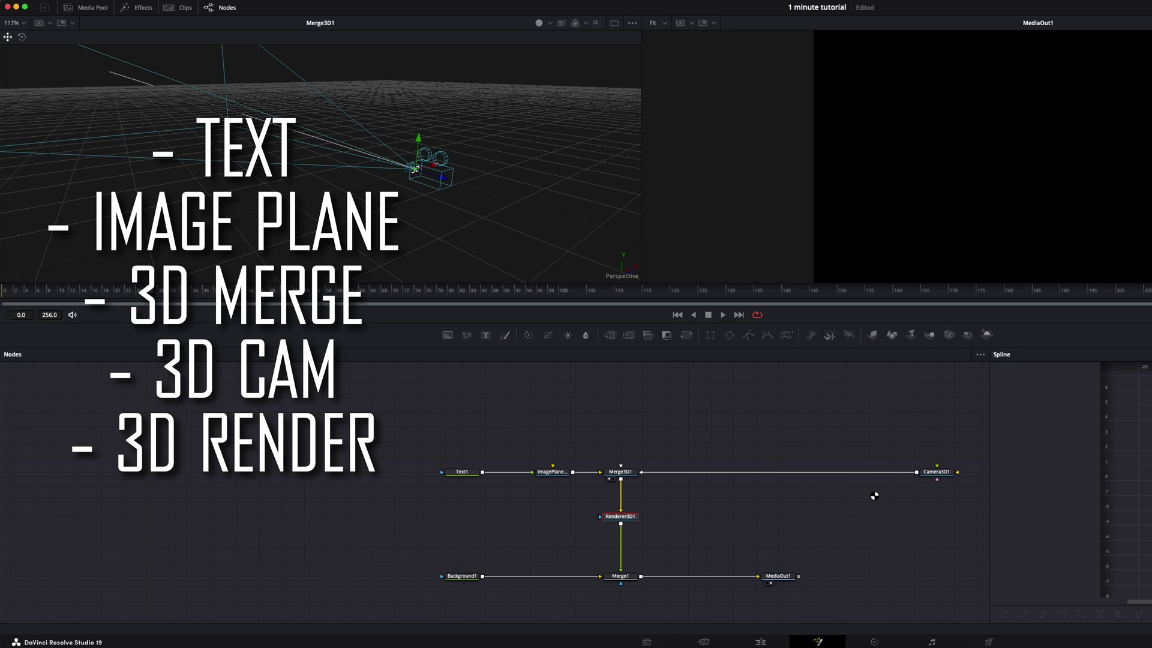
pyautogui.click(932, 582)
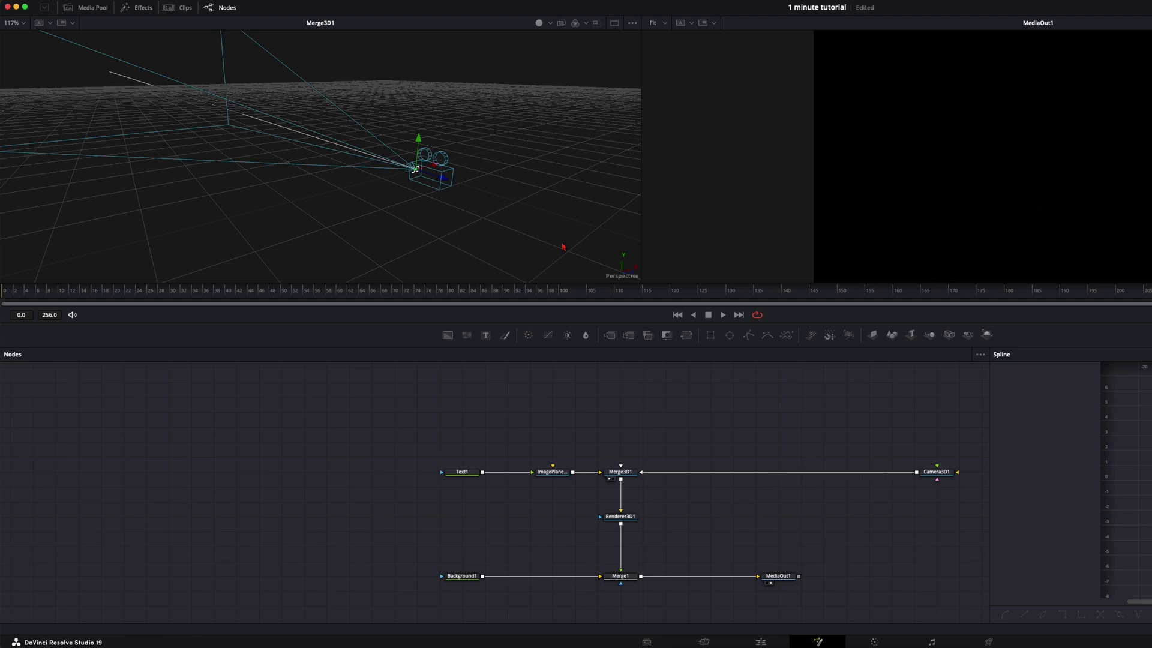
# Pull Camera3D1 back along its Z axis until the 3D text is framed in the MediaOut1 view
pyautogui.scroll(8, 415, 170)
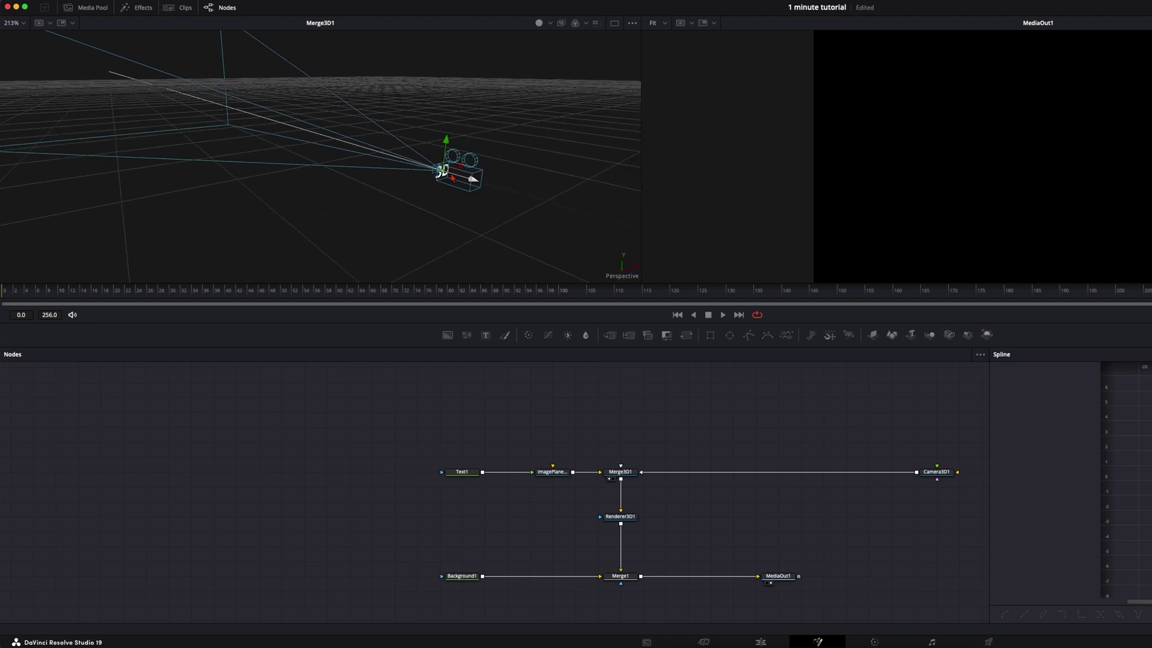
pyautogui.click(937, 473)
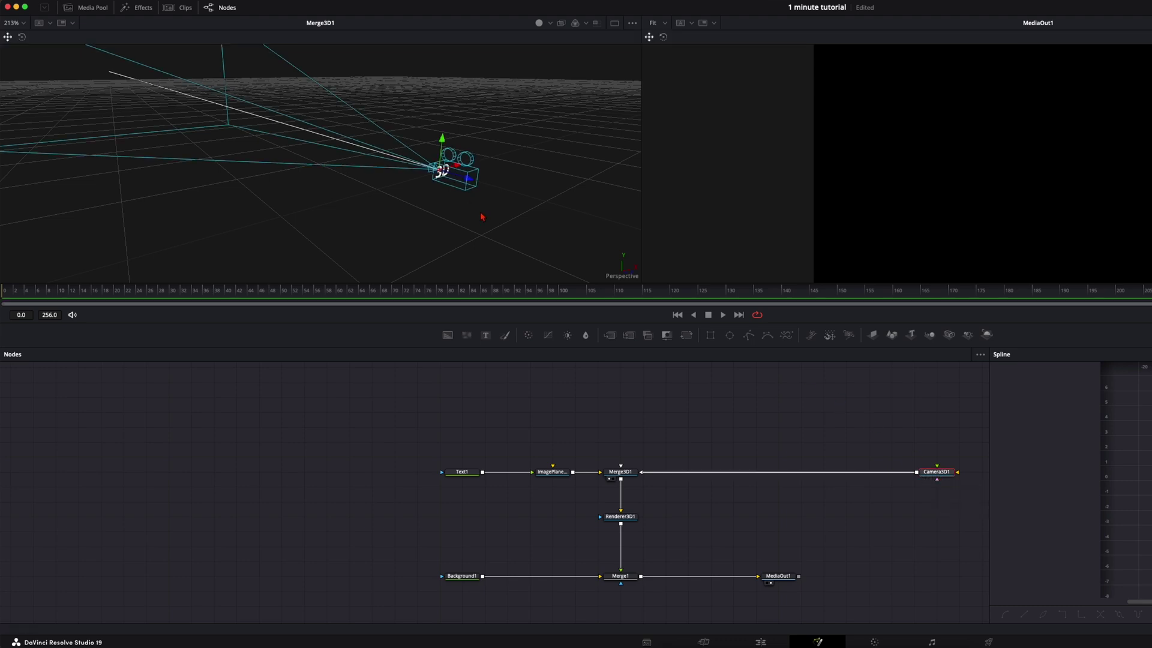
pyautogui.moveTo(469, 178); pyautogui.dragTo(498, 190)
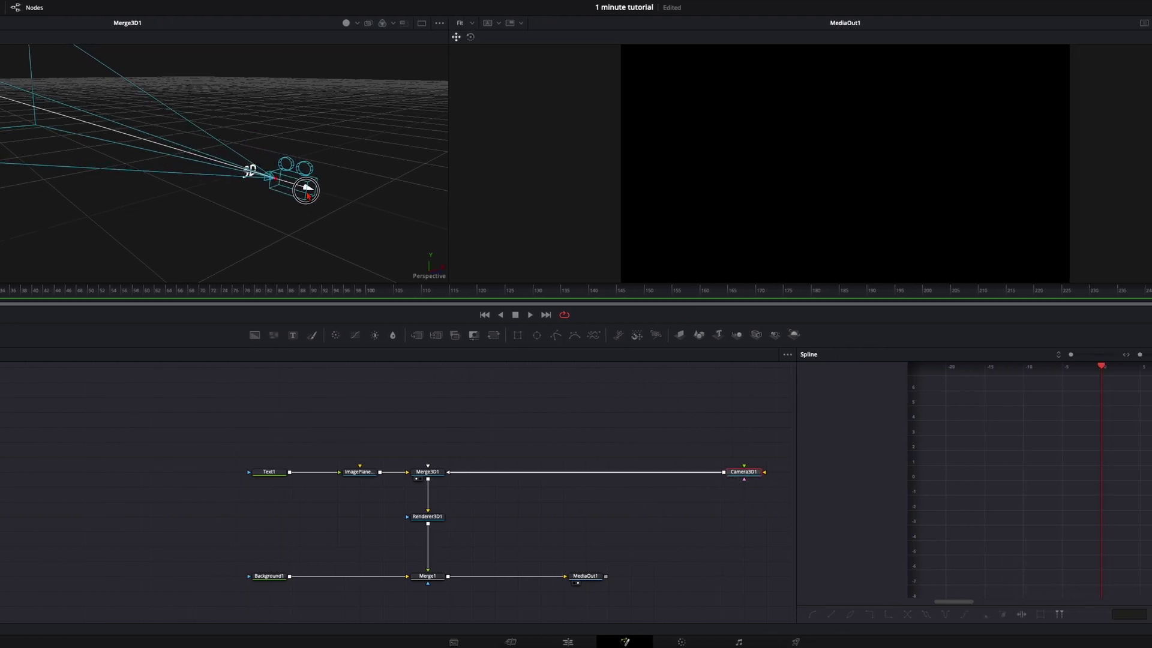
pyautogui.moveTo(308, 195); pyautogui.dragTo(650, 298)
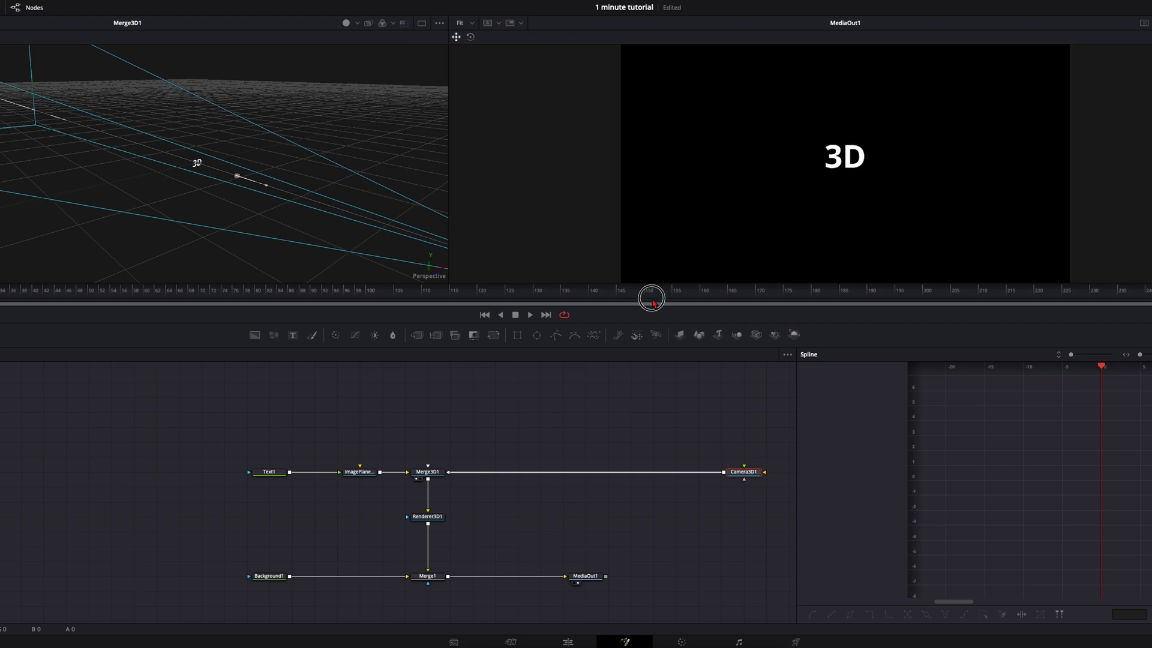
pyautogui.scroll(-5, 387, 263)
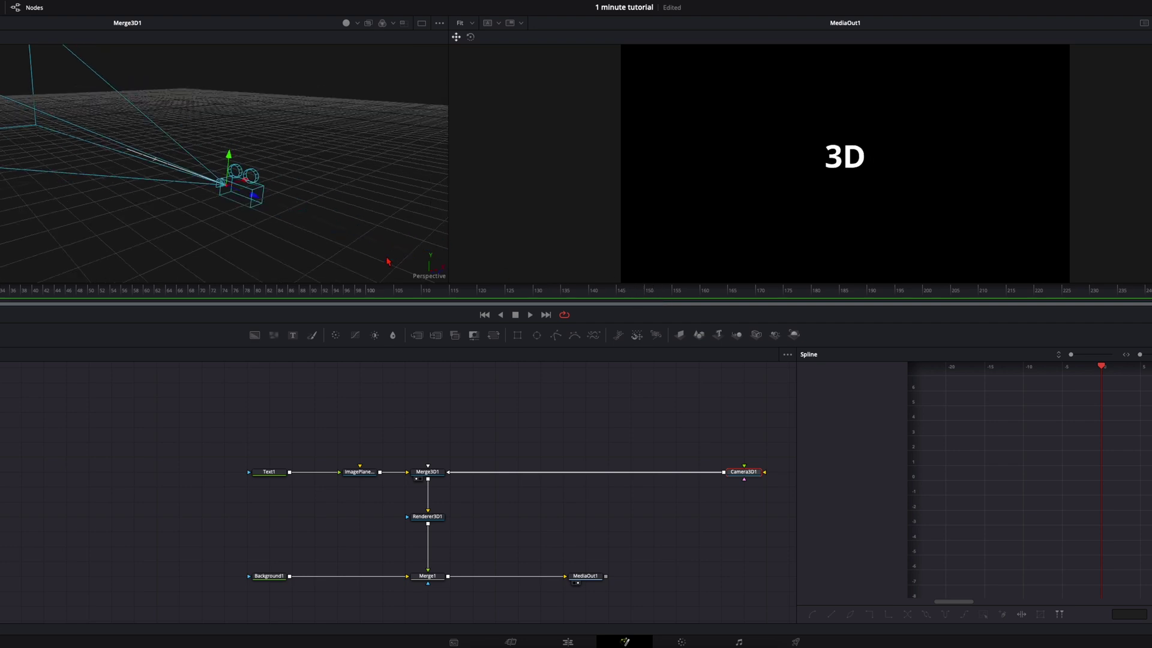
# Nudge Camera3D1 slightly farther back, and paste five copies of the Text1 and image plane pair stacked above the original pair
pyautogui.moveTo(262, 219); pyautogui.dragTo(266, 221)
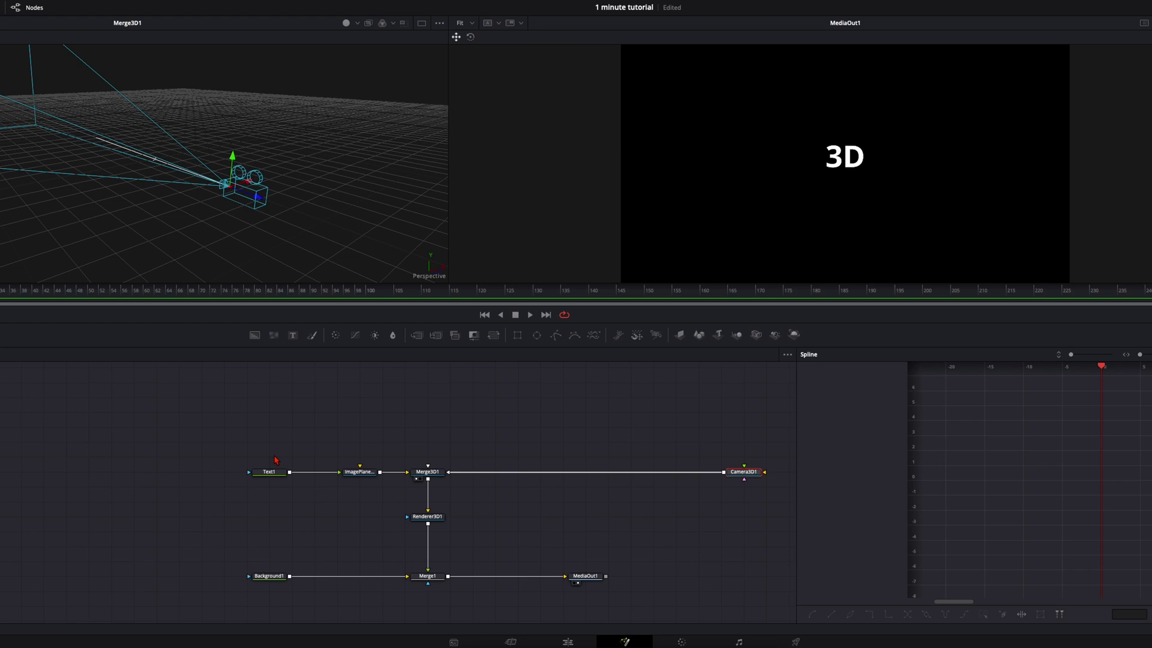
pyautogui.click(279, 474)
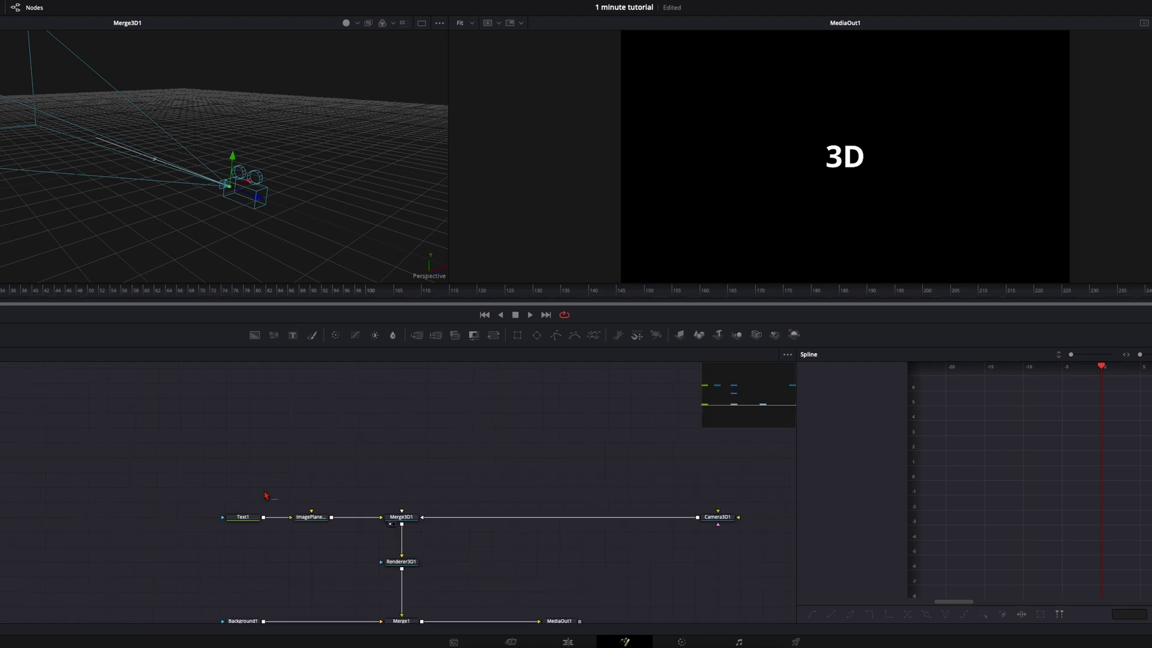
pyautogui.moveTo(229, 491); pyautogui.dragTo(316, 542)
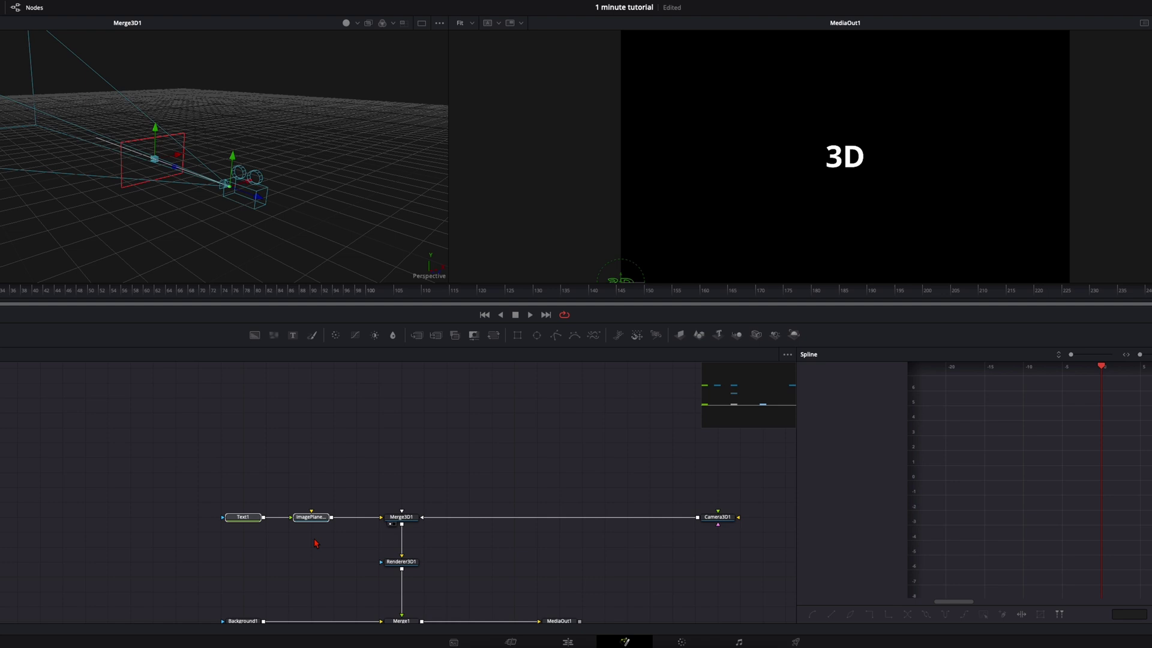
pyautogui.hotkey('ctrl', 'v')
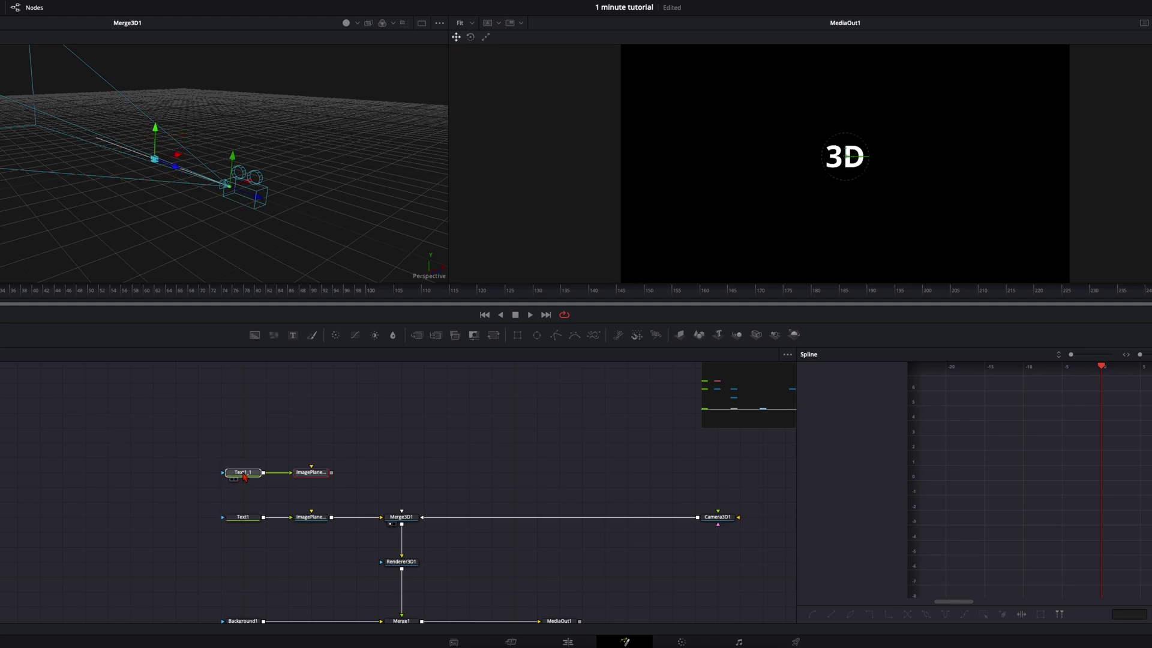
pyautogui.moveTo(244, 477); pyautogui.dragTo(245, 491)
pyautogui.click(241, 459)
pyautogui.hotkey('ctrl', 'v')
pyautogui.click(240, 431)
pyautogui.hotkey('ctrl', 'v')
pyautogui.click(241, 401)
pyautogui.hotkey('ctrl', 'v')
pyautogui.hotkey('ctrl', 'v')
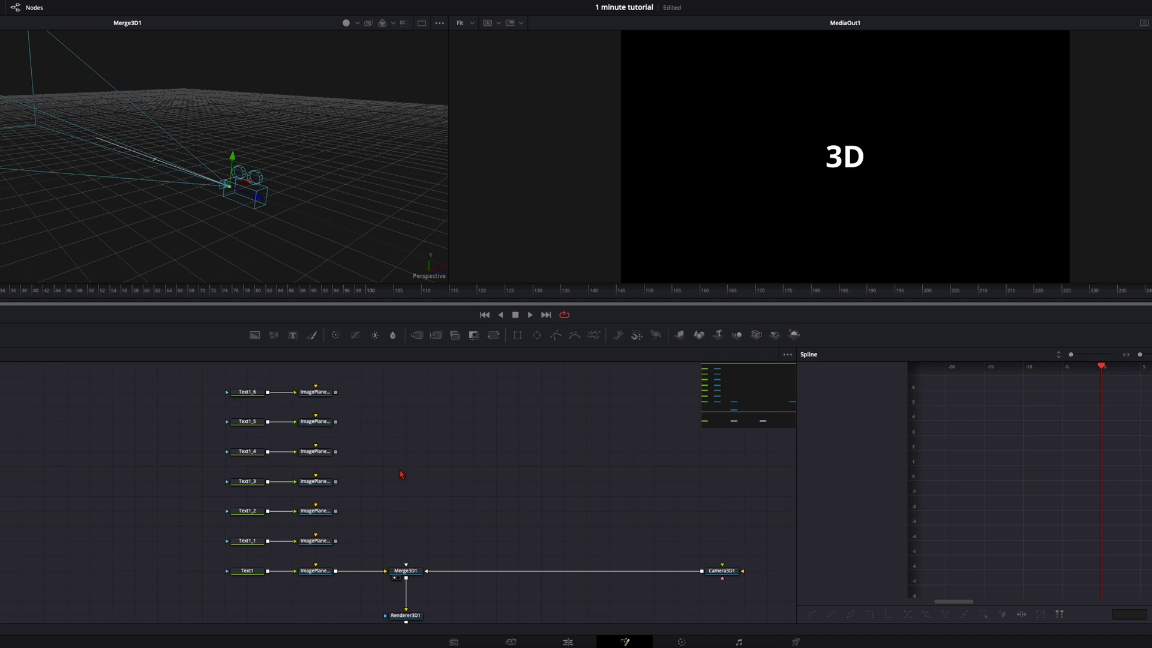
pyautogui.hotkey('ctrl', 'z')
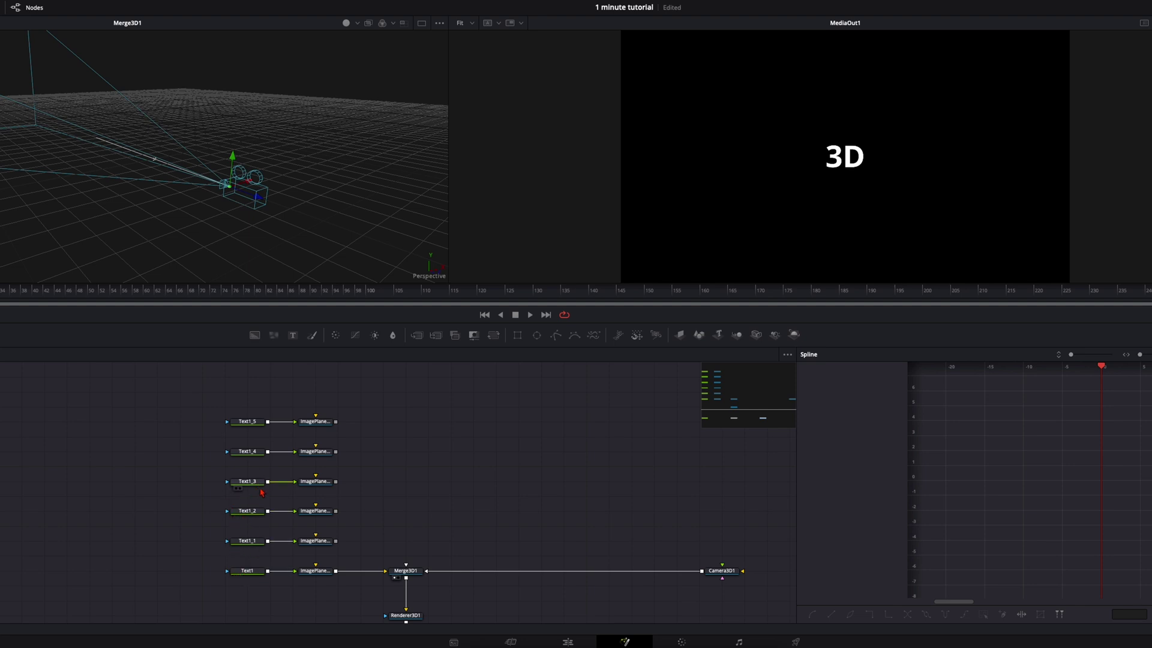
# Give the text copies the words Camera, animation, in, DaVinci and Resolve, and connect their five image planes to Merge3D1
pyautogui.click(247, 421)
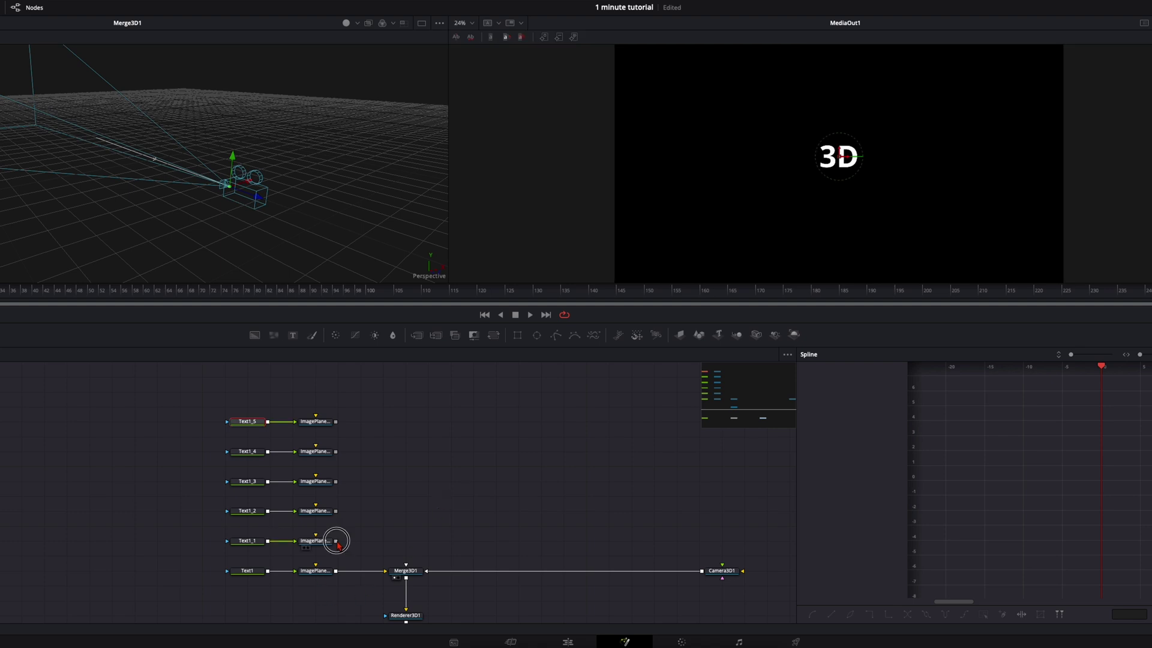
pyautogui.moveTo(336, 540); pyautogui.dragTo(397, 565)
pyautogui.moveTo(335, 511); pyautogui.dragTo(414, 565)
pyautogui.moveTo(335, 481); pyautogui.dragTo(416, 565)
pyautogui.moveTo(335, 451); pyautogui.dragTo(418, 565)
pyautogui.moveTo(335, 421); pyautogui.dragTo(420, 565)
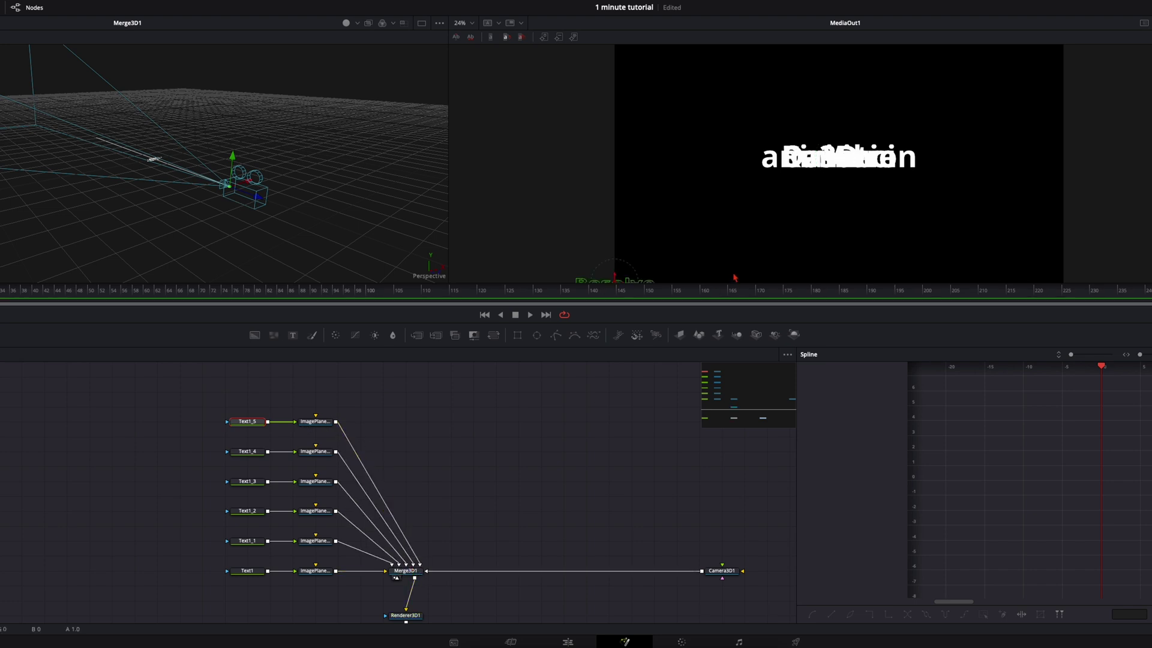
# Move all six text and image plane node pairs farther away from Merge3D1 to free up space between them
pyautogui.hscroll(5, 275, 196)
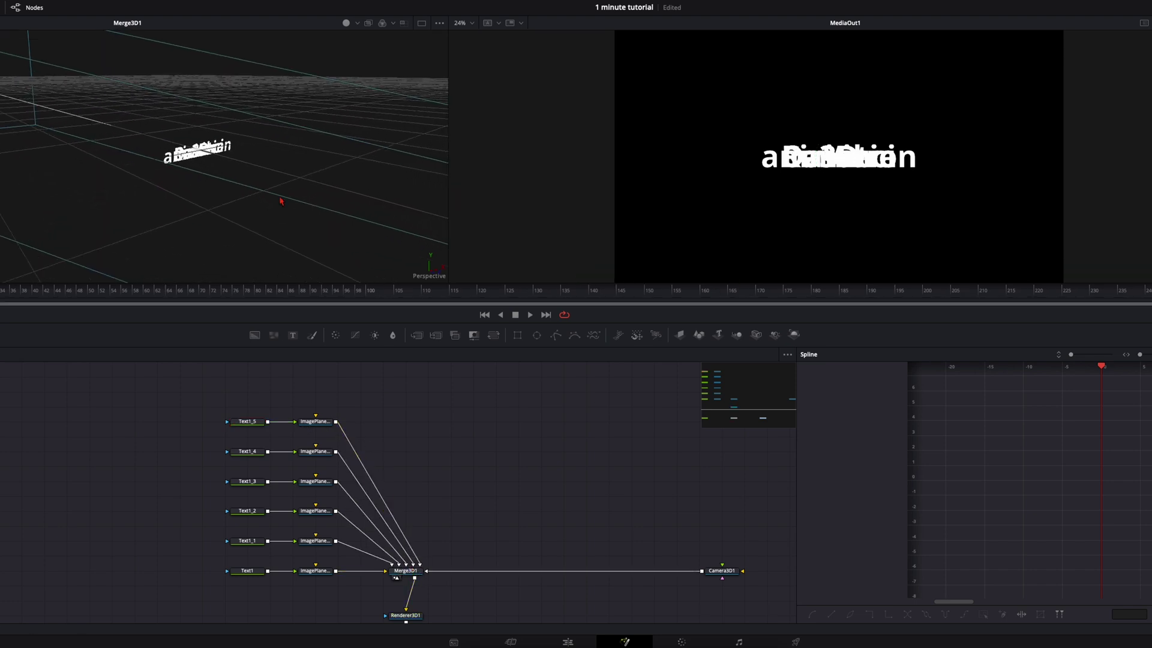
pyautogui.moveTo(280, 201); pyautogui.dragTo(238, 200)
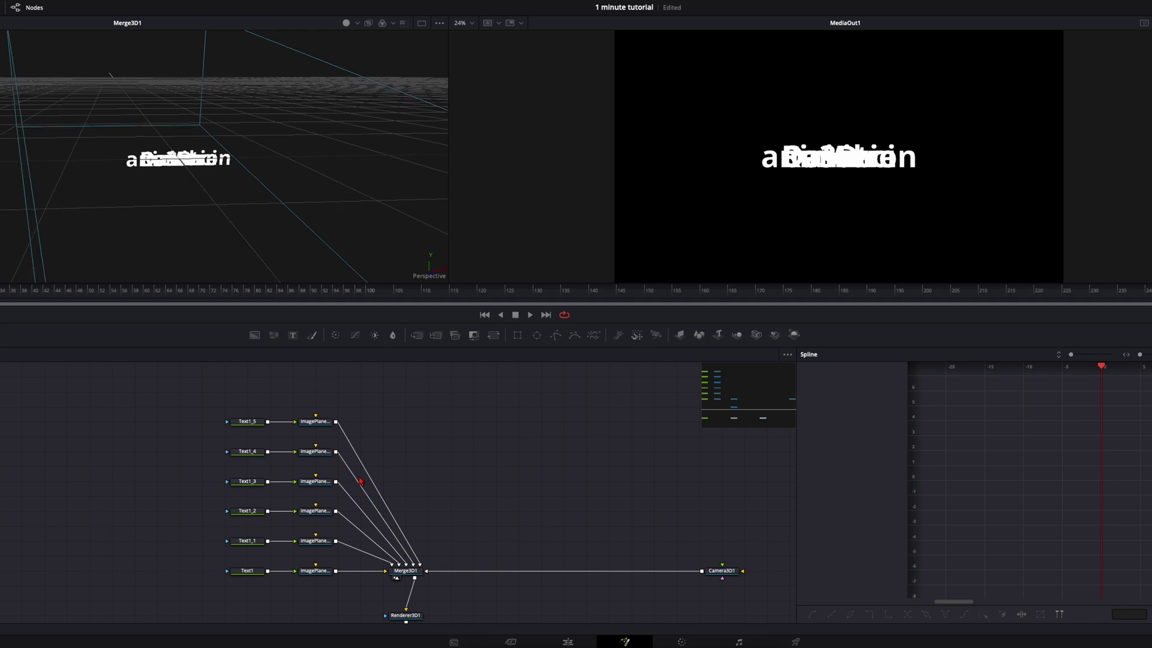
pyautogui.moveTo(219, 405); pyautogui.dragTo(195, 575)
pyautogui.click(307, 570)
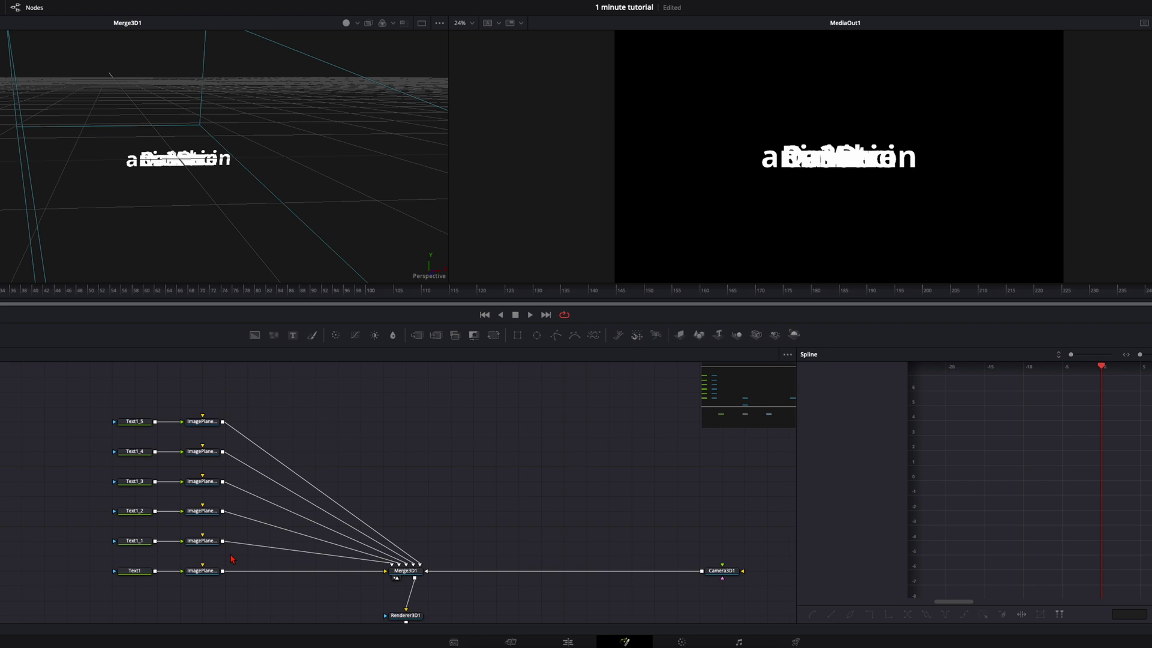
# Add a Transform 3D node between Text1_1's image plane and Merge3D1
pyautogui.click(209, 548)
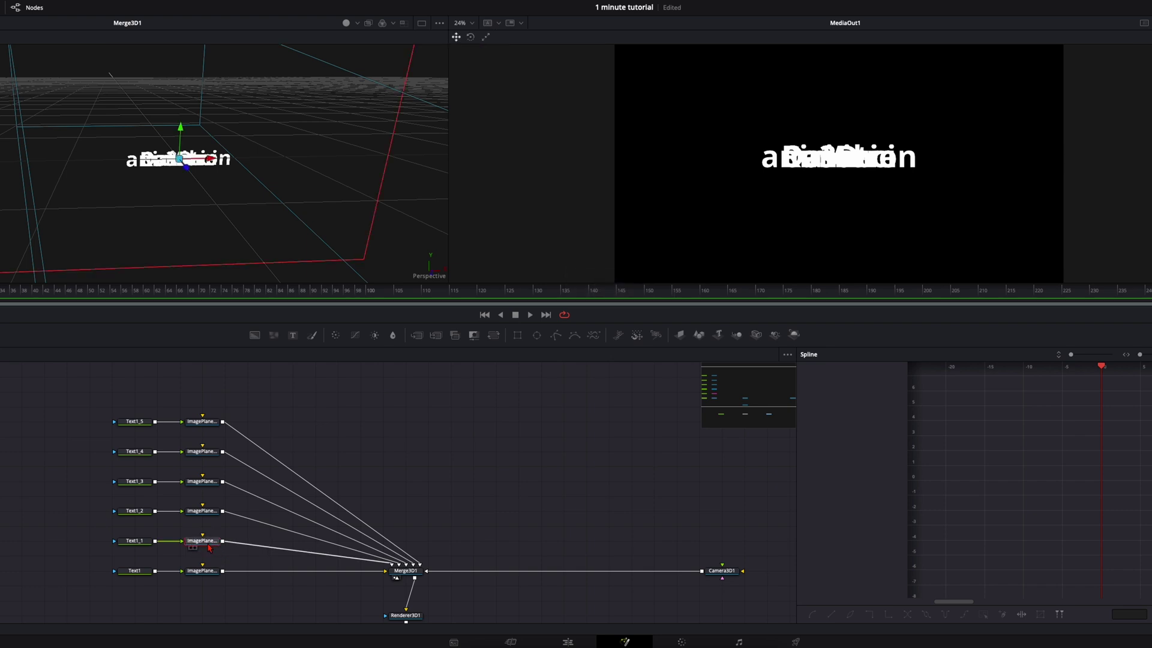
pyautogui.hotkey('shift', 'space')
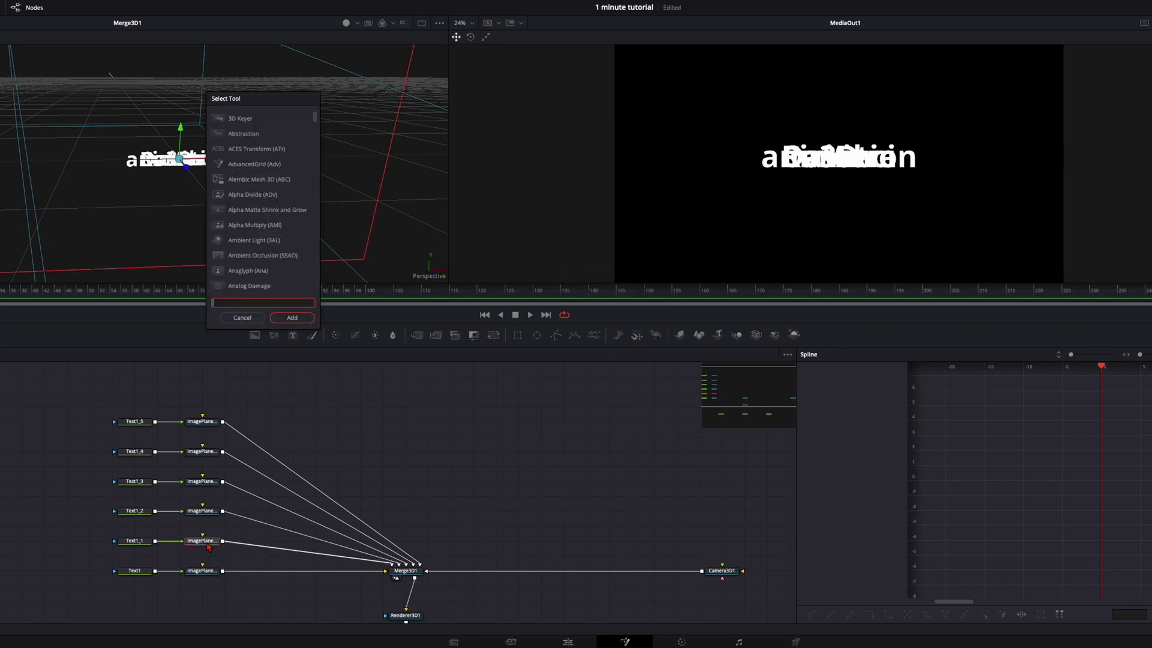
pyautogui.write('trans')
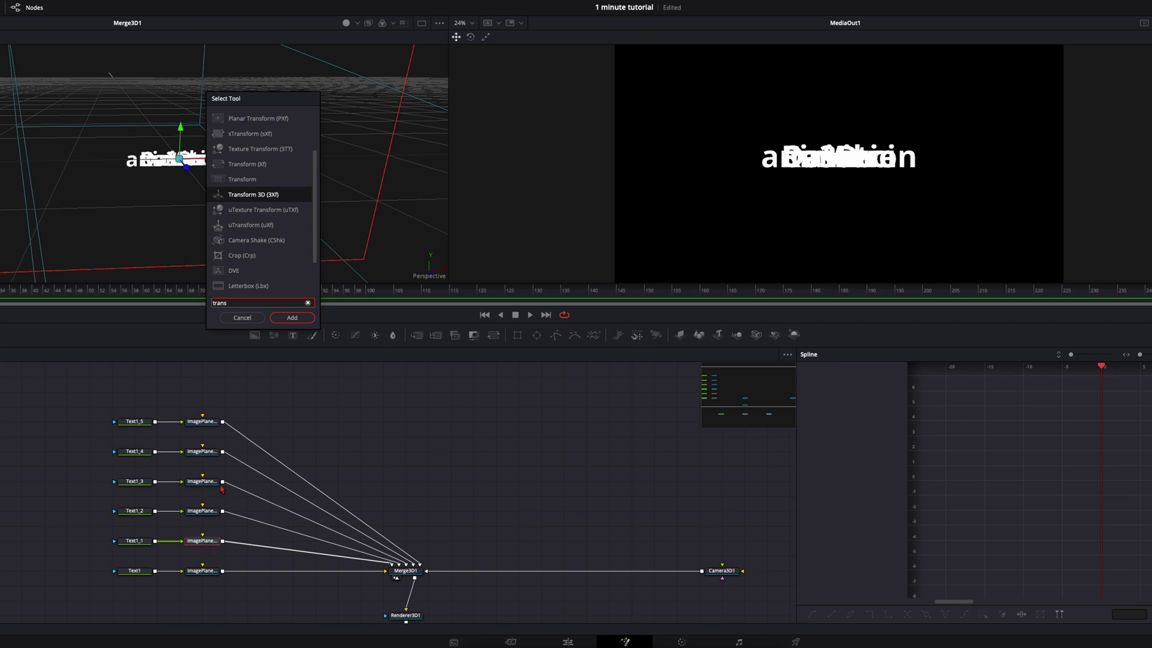
pyautogui.click(248, 198)
pyautogui.click(293, 318)
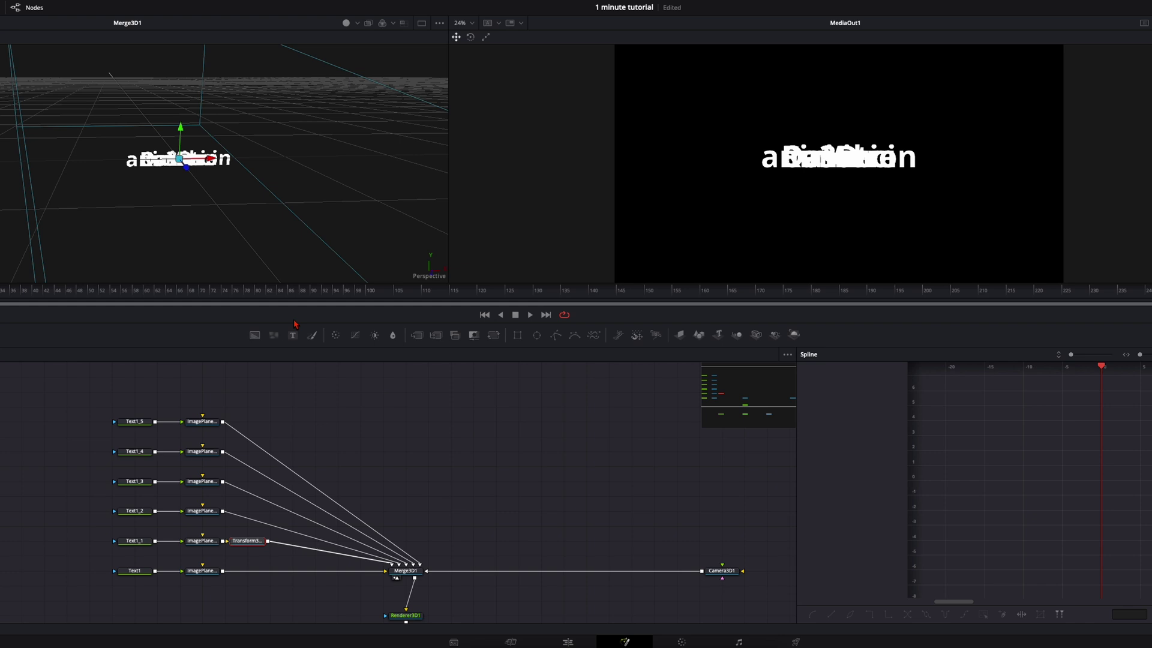
# Use the new Transform 3D to move the word Camera up, to the right and farther back than the other words
pyautogui.click(244, 542)
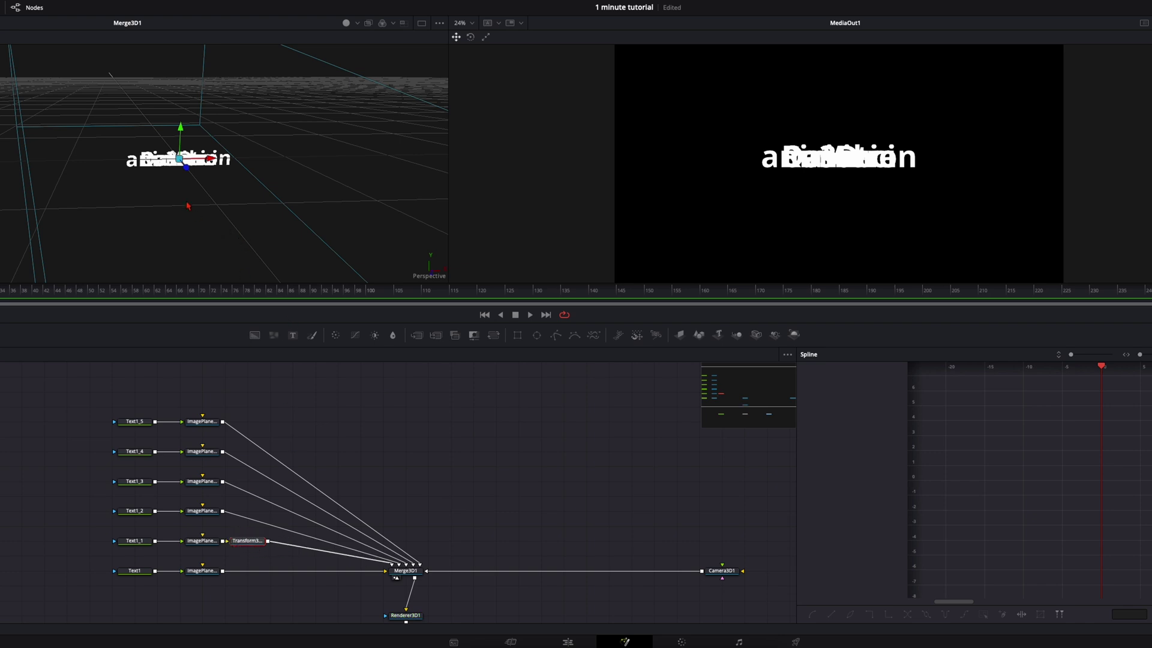
pyautogui.scroll(-3, 188, 204)
pyautogui.moveTo(169, 167); pyautogui.dragTo(192, 104)
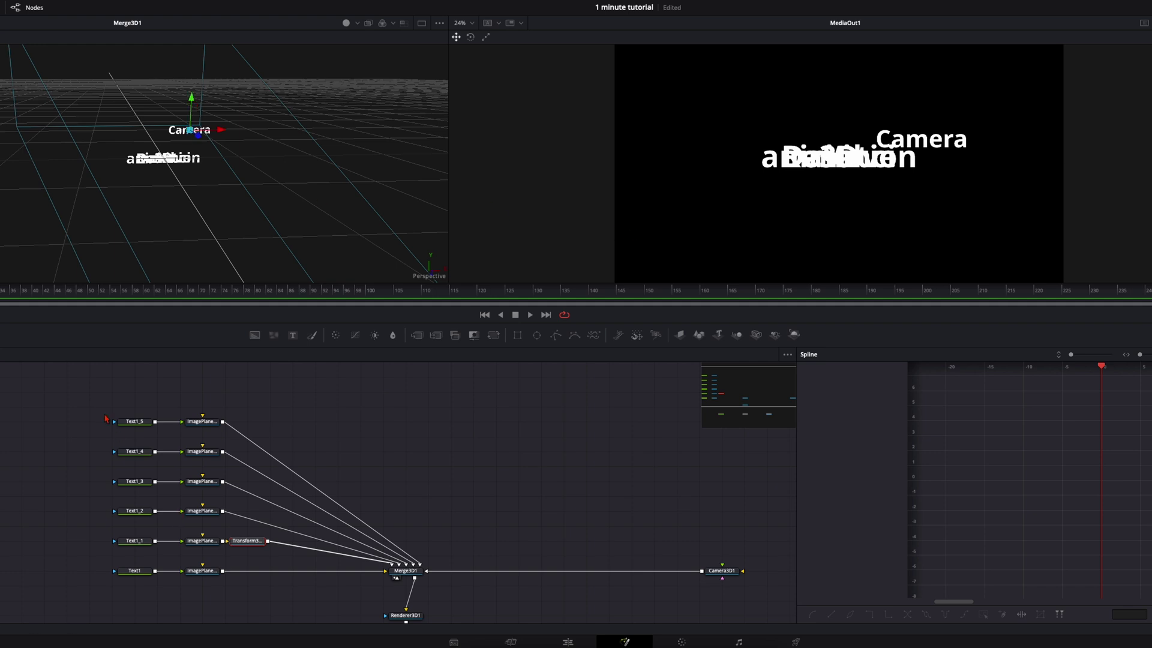
# Add a Transform 3D node between Text1_2's image plane and Merge3D1
pyautogui.click(204, 514)
pyautogui.hotkey('shift', 'space')
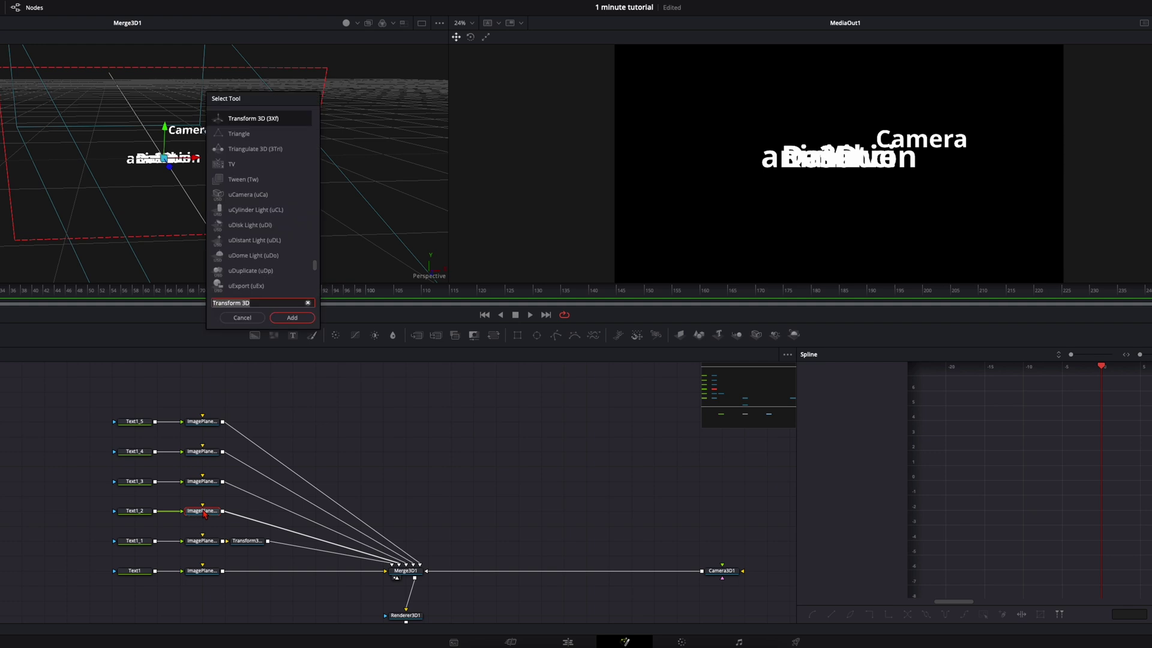
pyautogui.press('Return')
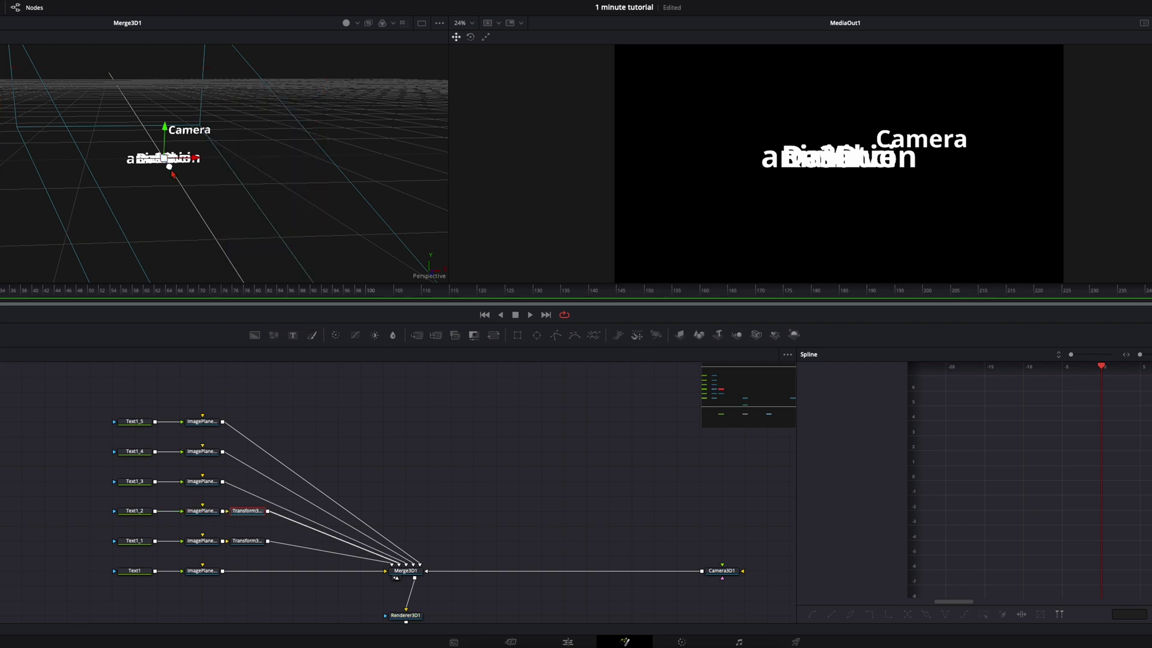
# Offset the word animation back and left of 3D, and scatter in, DaVinci and Resolve at different depths using their own Transform 3D nodes
pyautogui.moveTo(170, 168); pyautogui.dragTo(154, 143)
pyautogui.moveTo(208, 187); pyautogui.dragTo(298, 210)
pyautogui.moveTo(143, 140); pyautogui.dragTo(94, 122)
pyautogui.moveTo(97, 107); pyautogui.dragTo(36, 136)
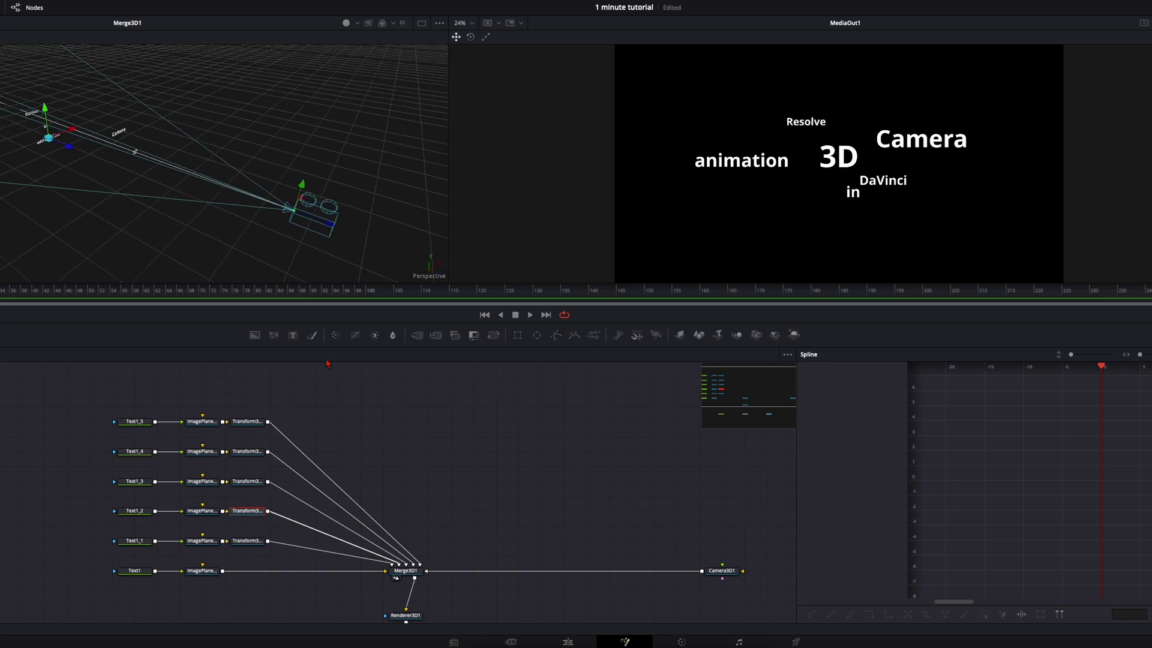
pyautogui.click(369, 388)
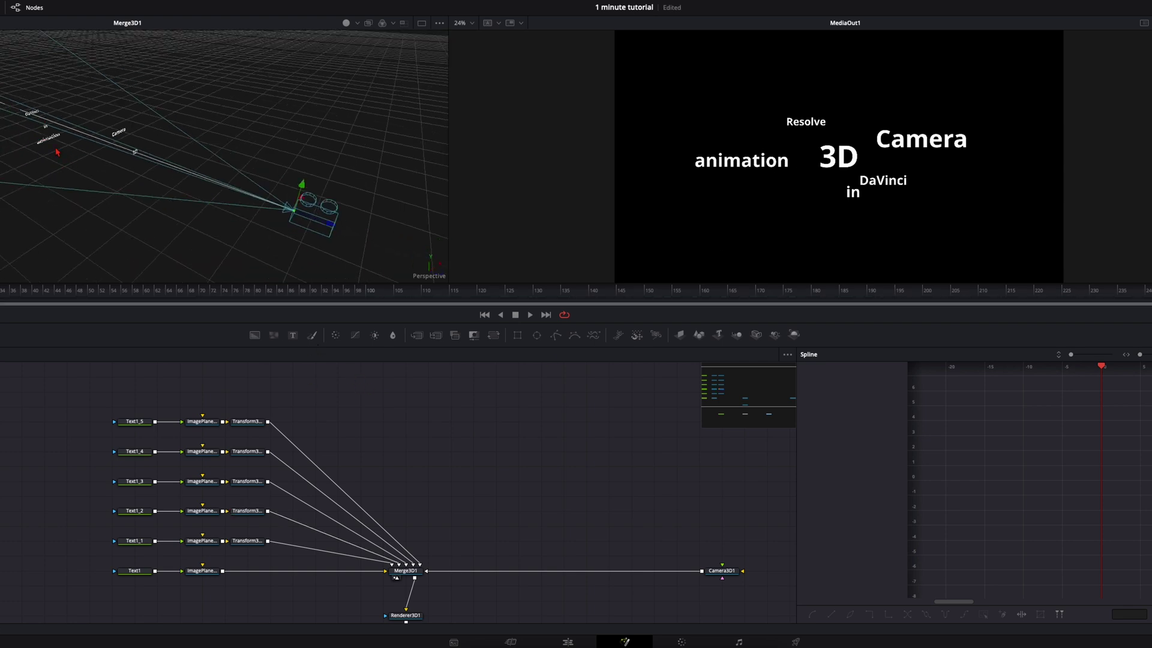
# Add a Transform 3D node between Camera3D1 and Merge3D1 to control the camera's movement
pyautogui.click(726, 572)
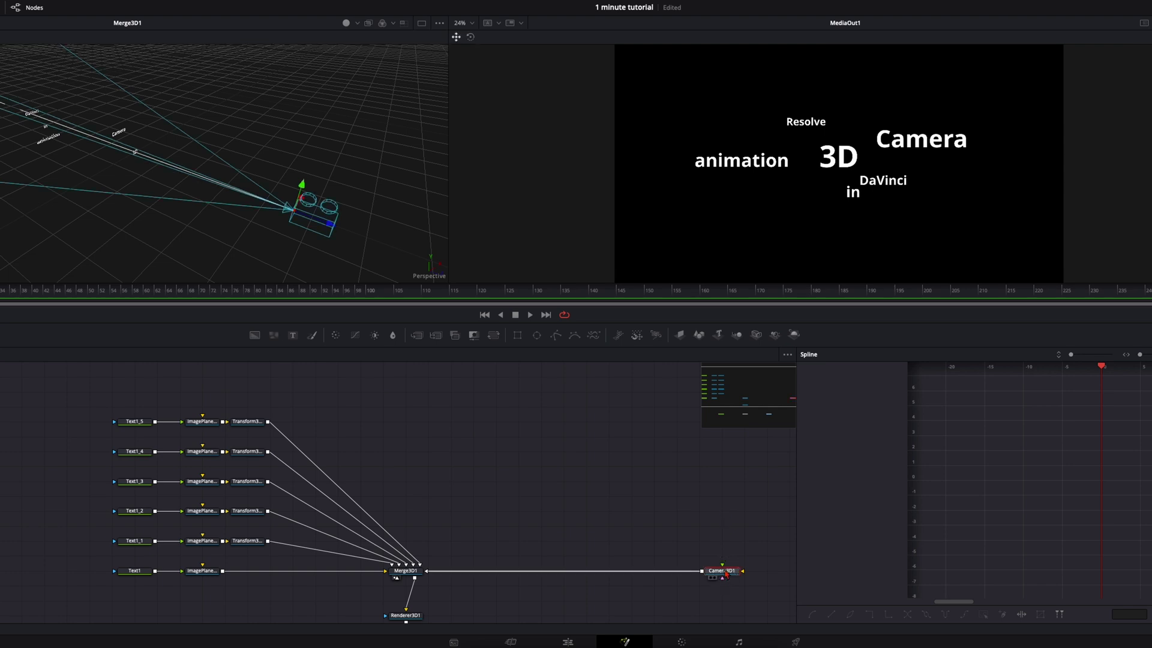
pyautogui.hotkey('shift', 'space')
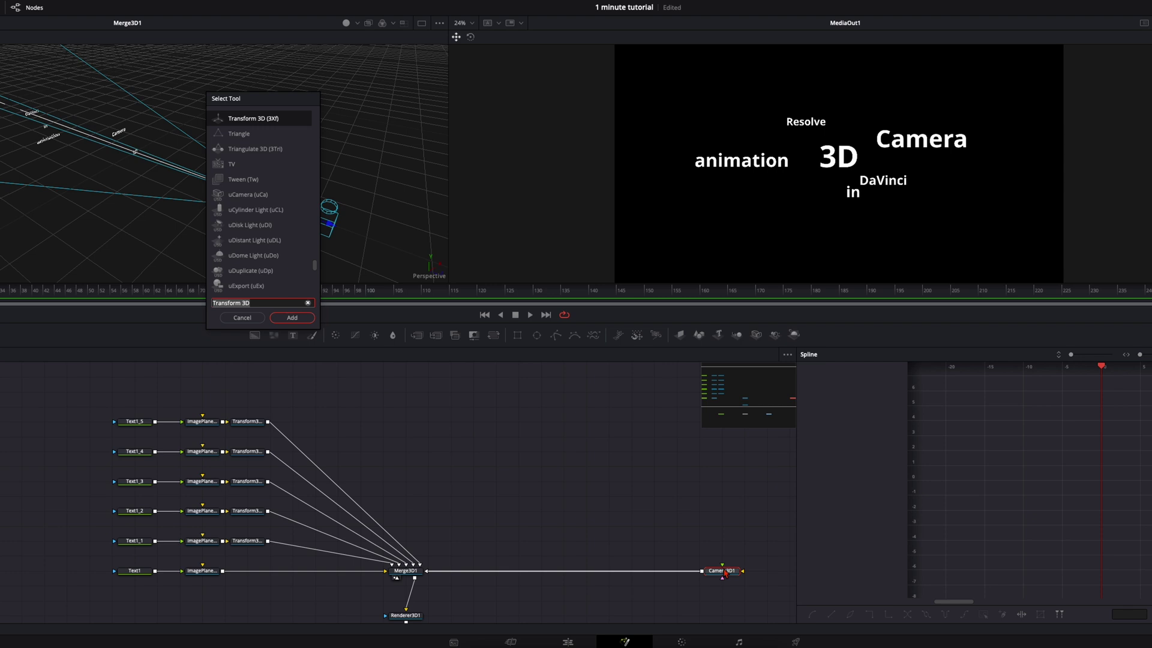
pyautogui.press('Return')
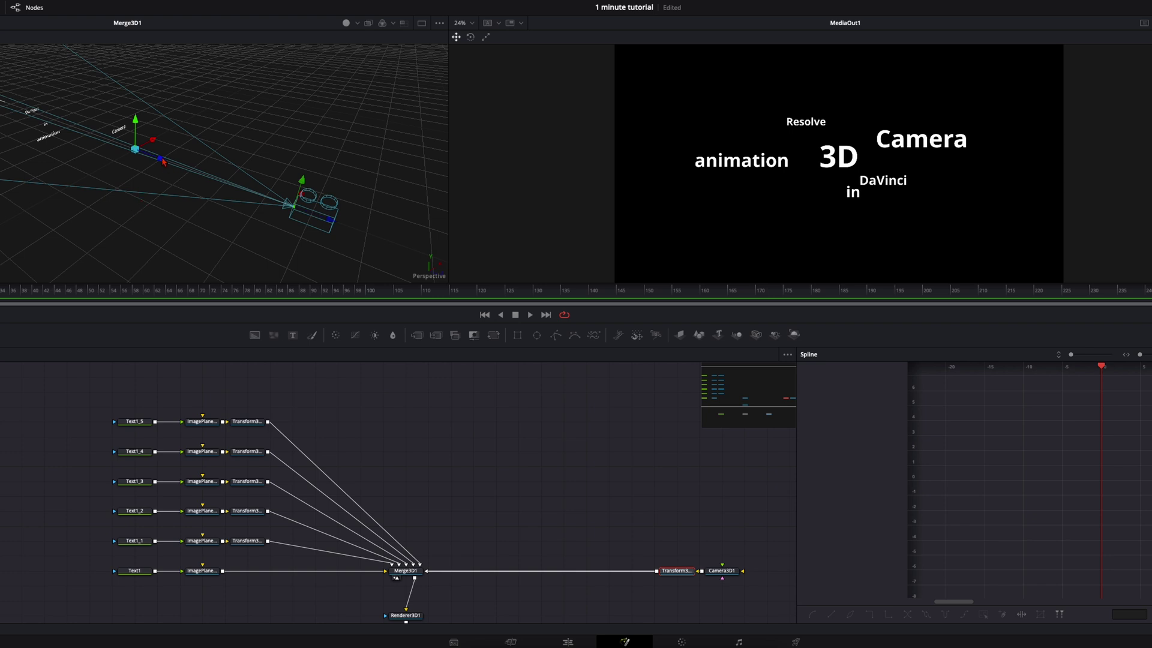
pyautogui.moveTo(162, 160); pyautogui.dragTo(92, 158)
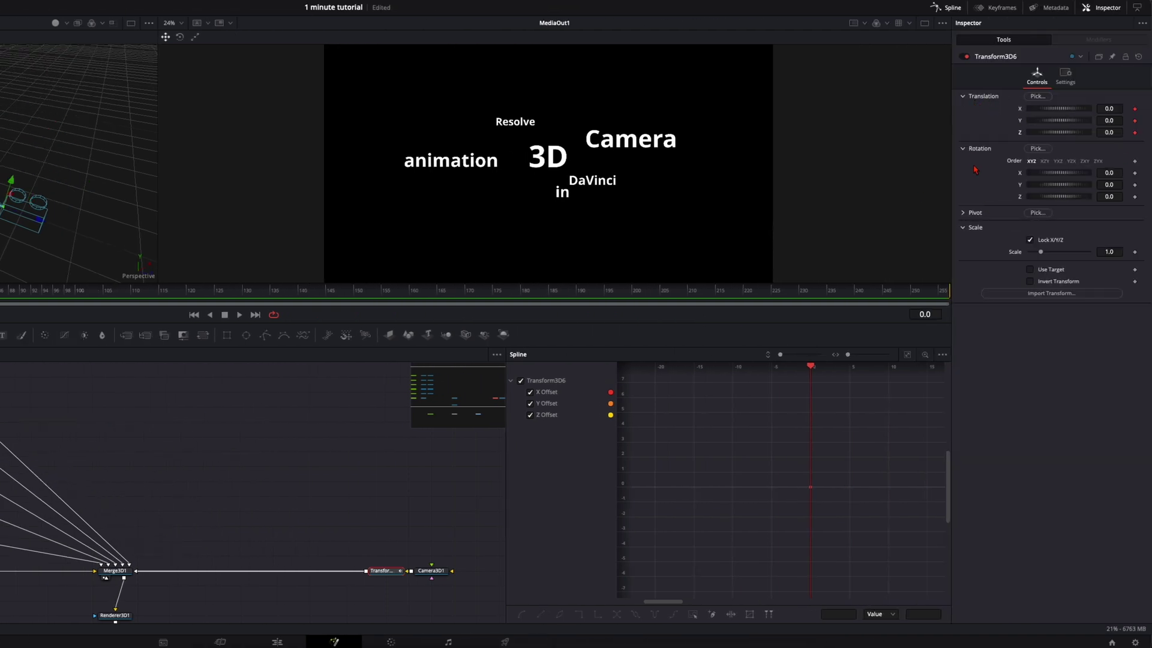
# Set keyframes for X, Y and Z rotation on the camera's Transform 3D at frame 0
pyautogui.click(1135, 173)
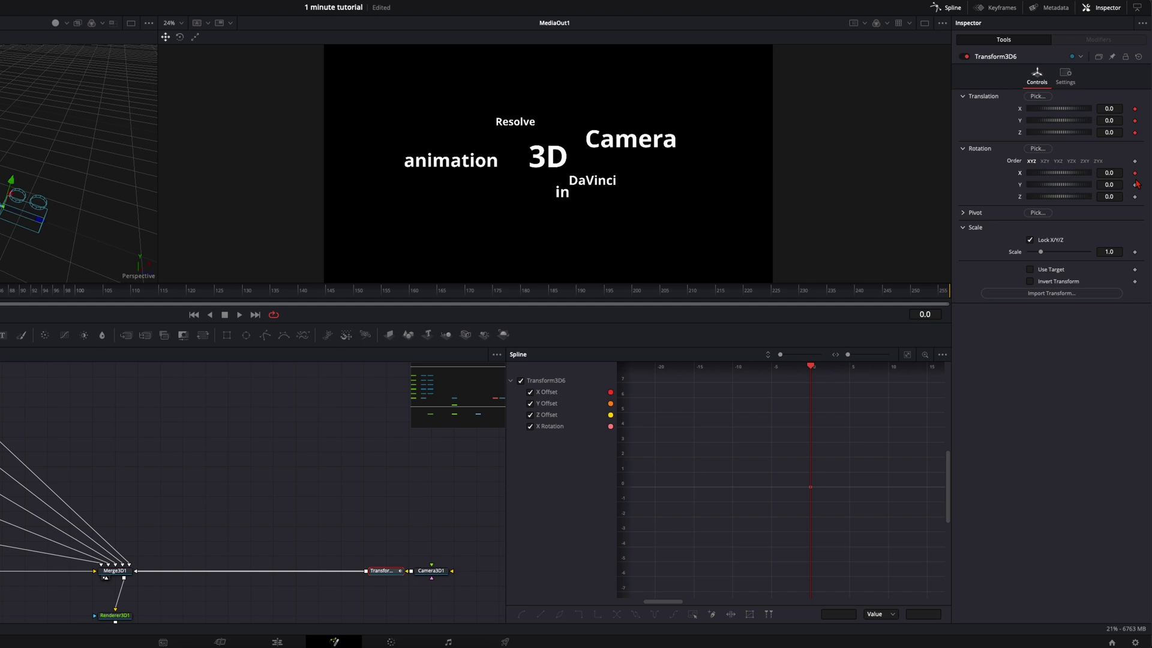
pyautogui.click(1134, 184)
pyautogui.click(1134, 197)
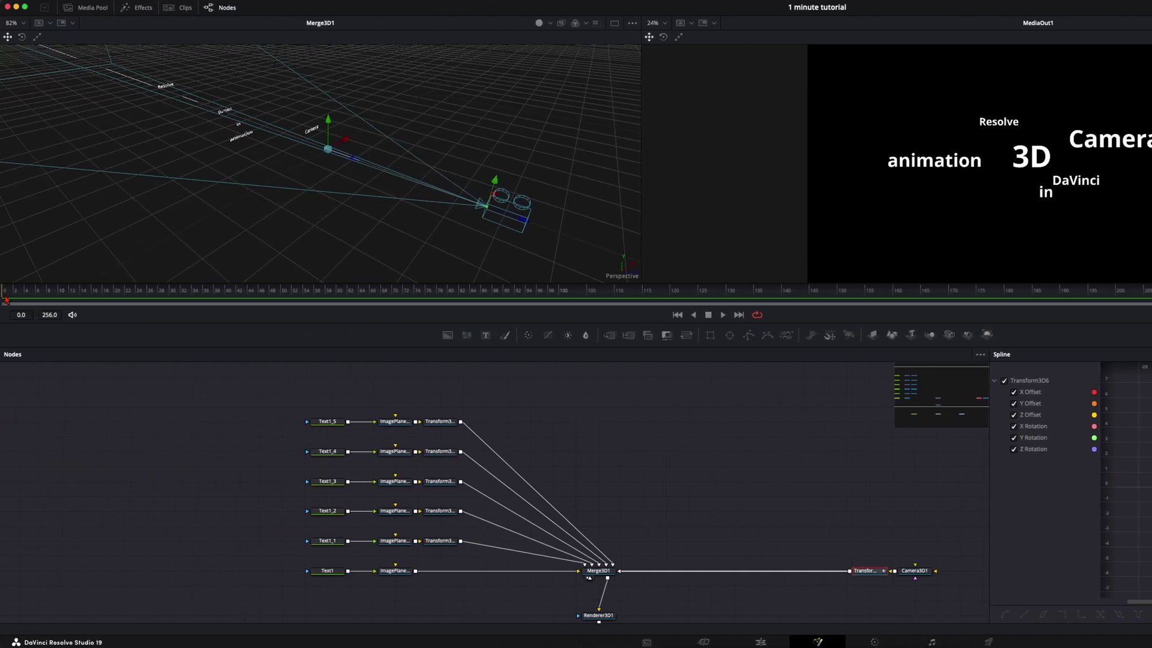
# At frame 25, move the camera's Transform 3D forward along Z to about -0.82 to bring the word 3D closer
pyautogui.click(9, 295)
pyautogui.moveTo(11, 298); pyautogui.dragTo(143, 300)
pyautogui.moveTo(352, 157); pyautogui.dragTo(287, 140)
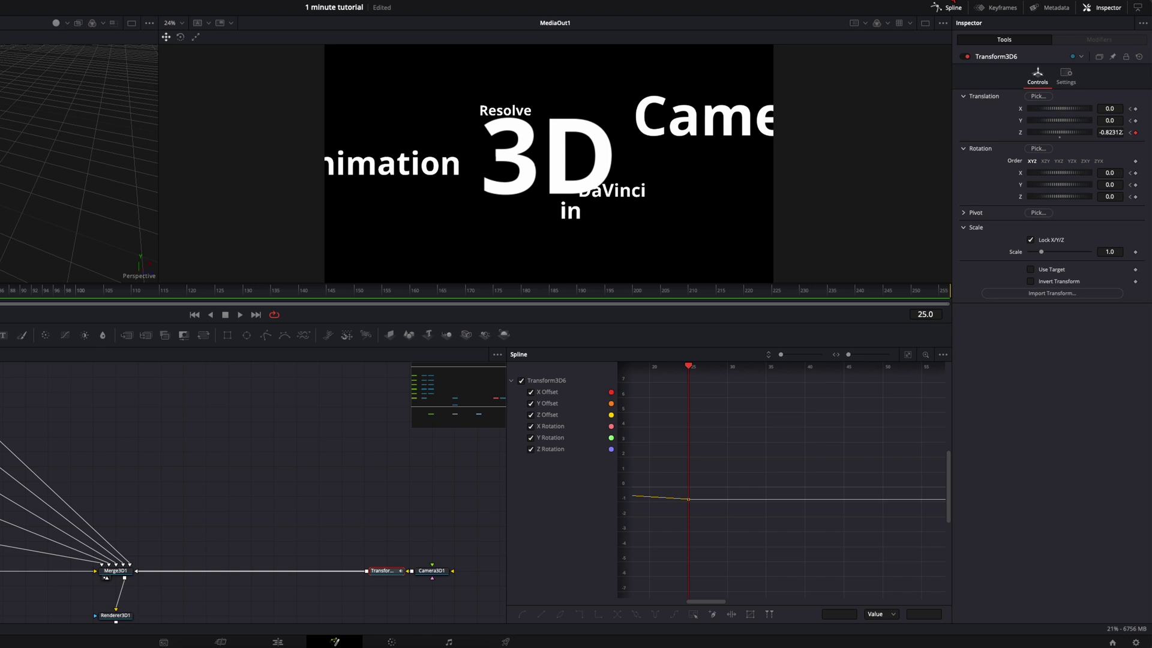
# Smooth the camera transform's Z Offset curve and stretch the frame 25 keyframe's handle horizontally back to about frame 0
pyautogui.click(952, 11)
pyautogui.click(951, 11)
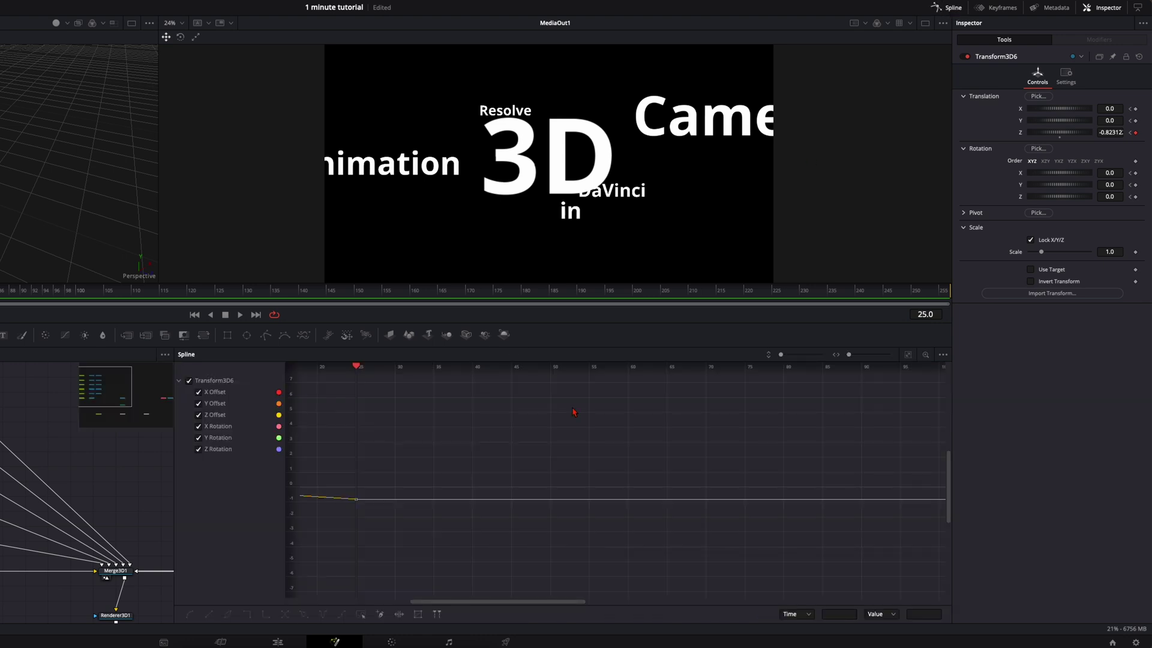
pyautogui.click(908, 355)
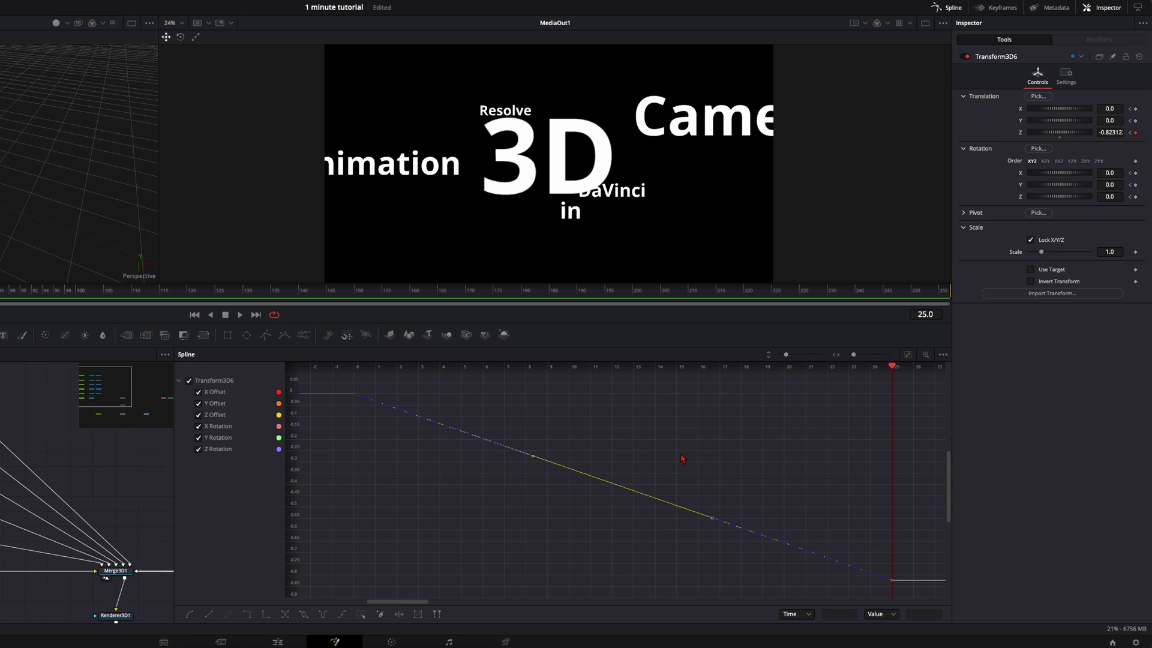
pyautogui.hotkey('shift', 's')
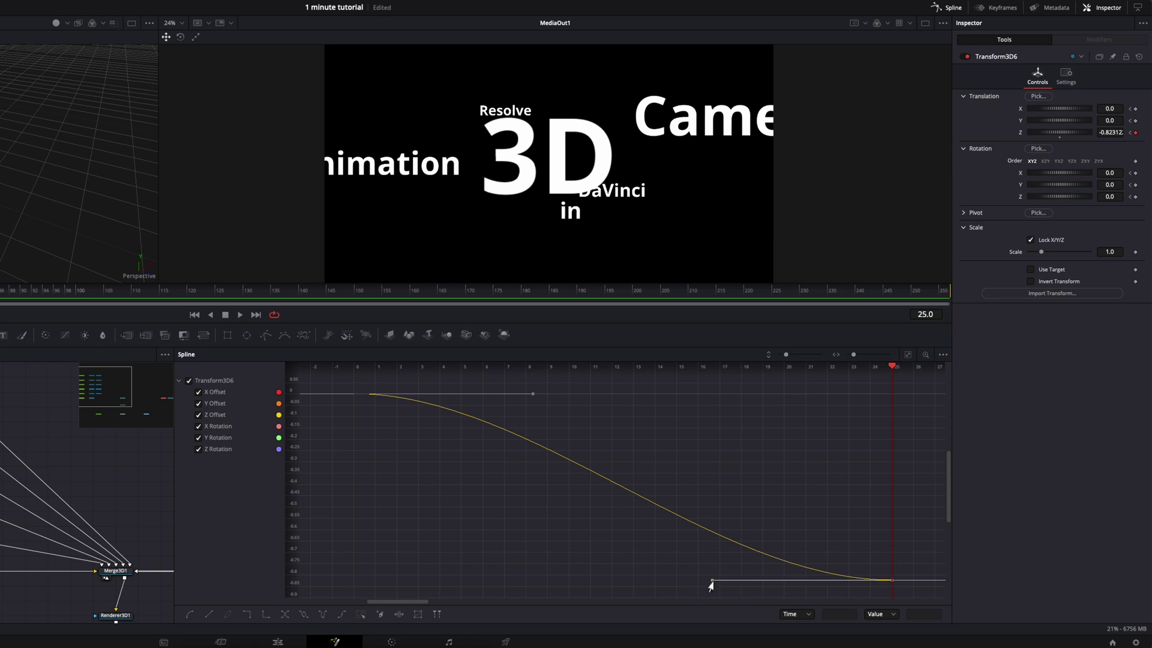
pyautogui.moveTo(712, 580); pyautogui.dragTo(345, 579)
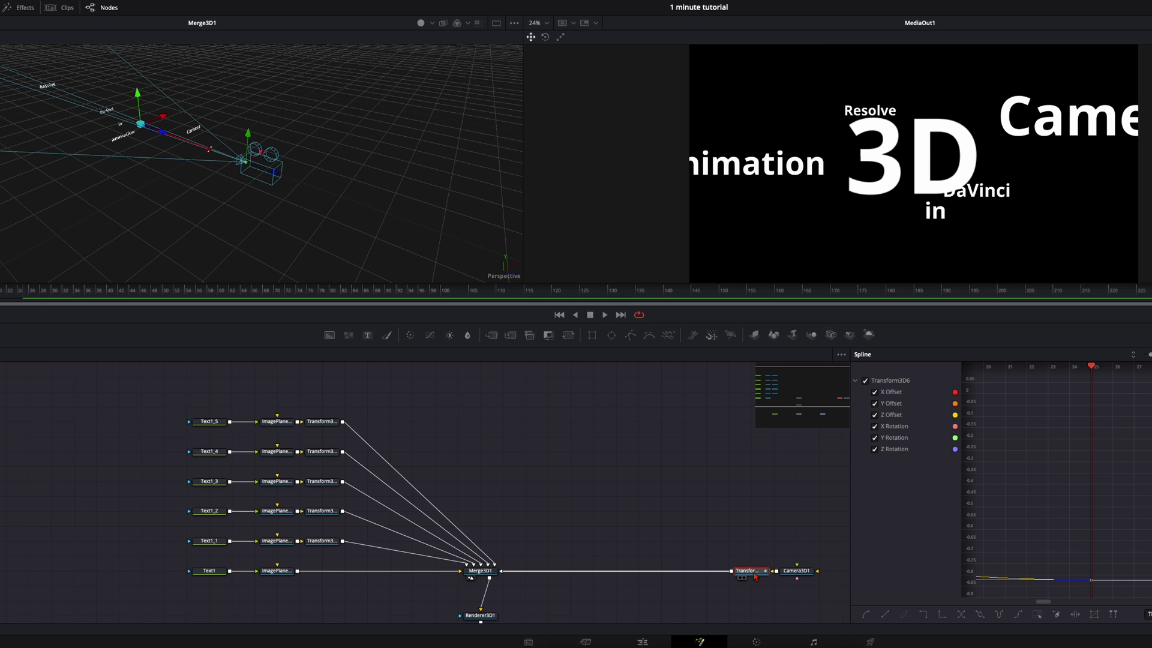
# Add a second Transform 3D node between the camera's existing Transform 3D and Merge3D1
pyautogui.hotkey('shift', 'space')
pyautogui.write('tra')
pyautogui.press('Return')
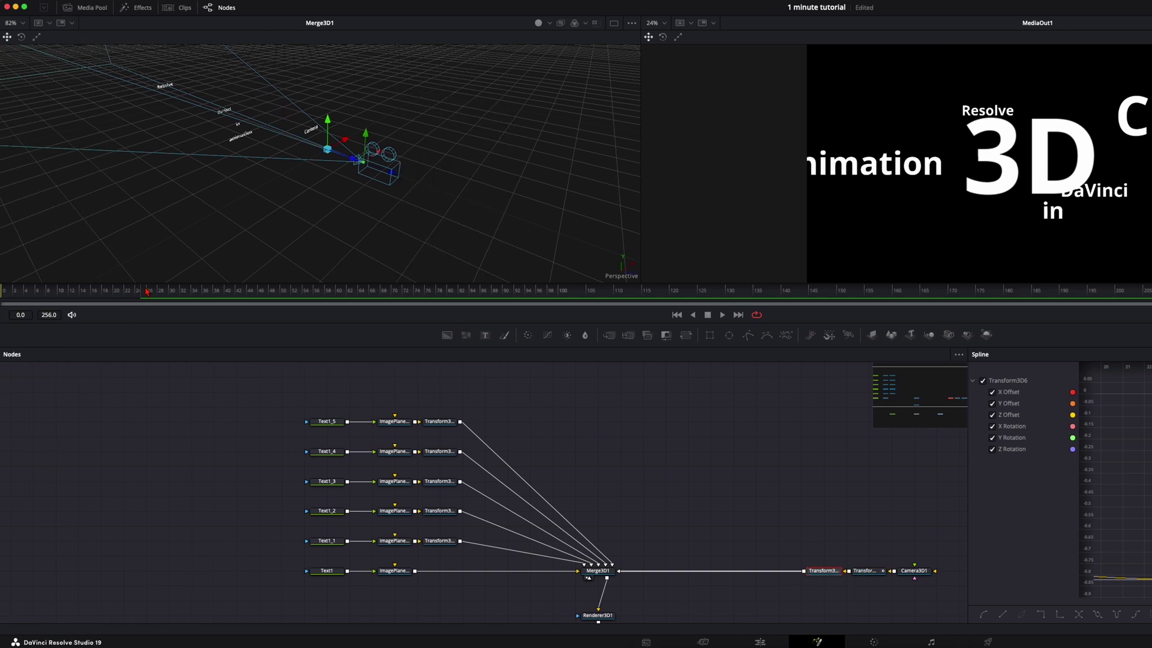
# At frame 20, set keyframes for X, Y and Z translation and rotation on Transform3D7
pyautogui.moveTo(143, 298); pyautogui.dragTo(118, 295)
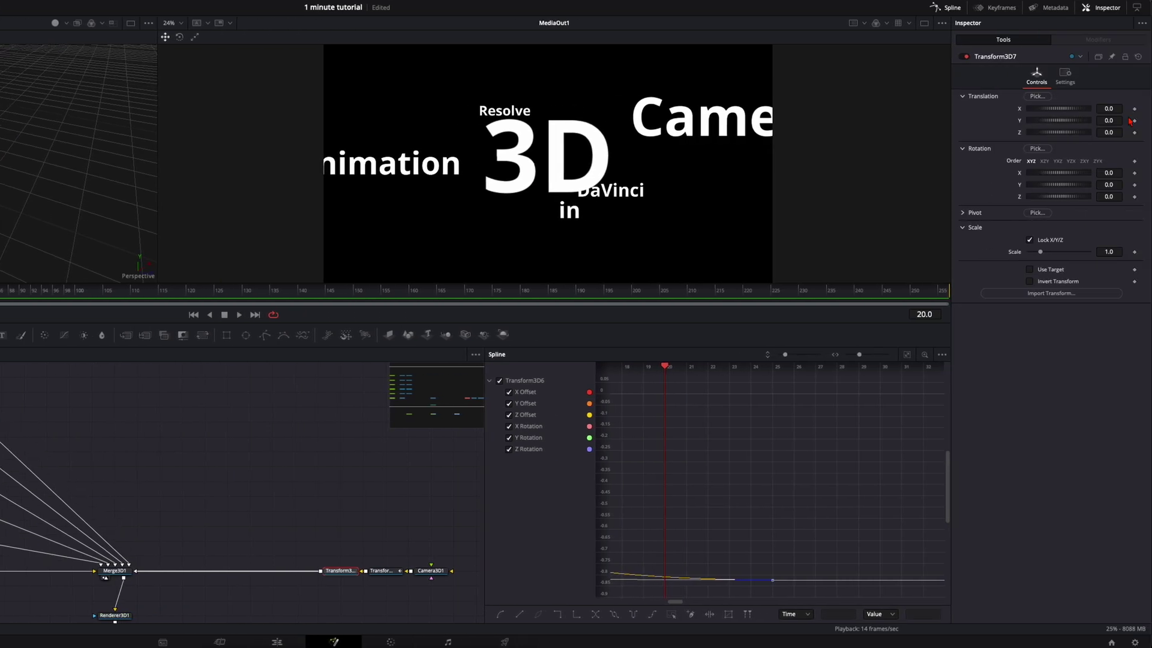
pyautogui.click(1134, 109)
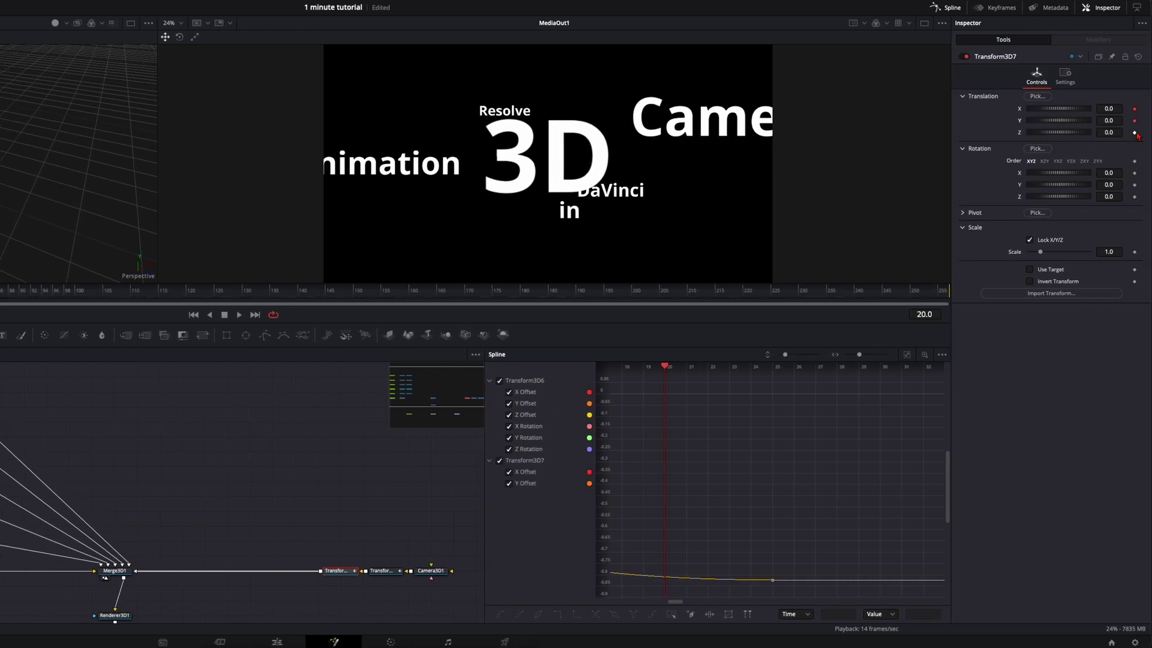
pyautogui.click(1134, 173)
pyautogui.click(1134, 185)
pyautogui.click(1134, 197)
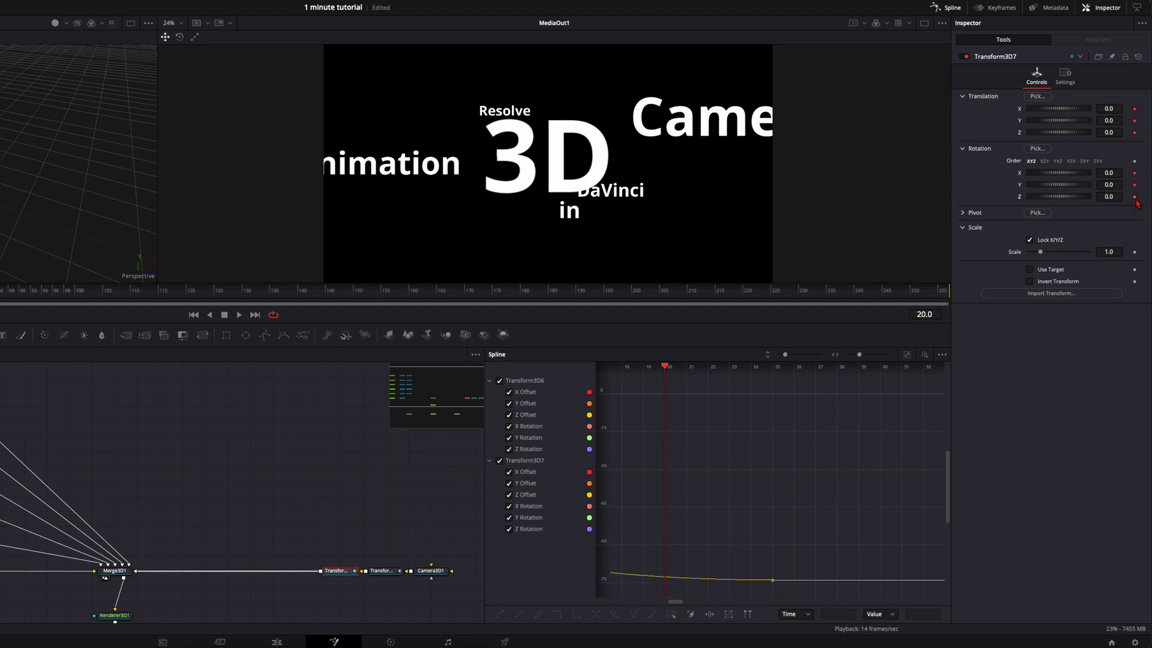
# At frame 45, set Transform3D7 to X 0.151, Y 0.031, Z -0.19 and Y rotation -5.0 to frame the word Camera
pyautogui.click(500, 380)
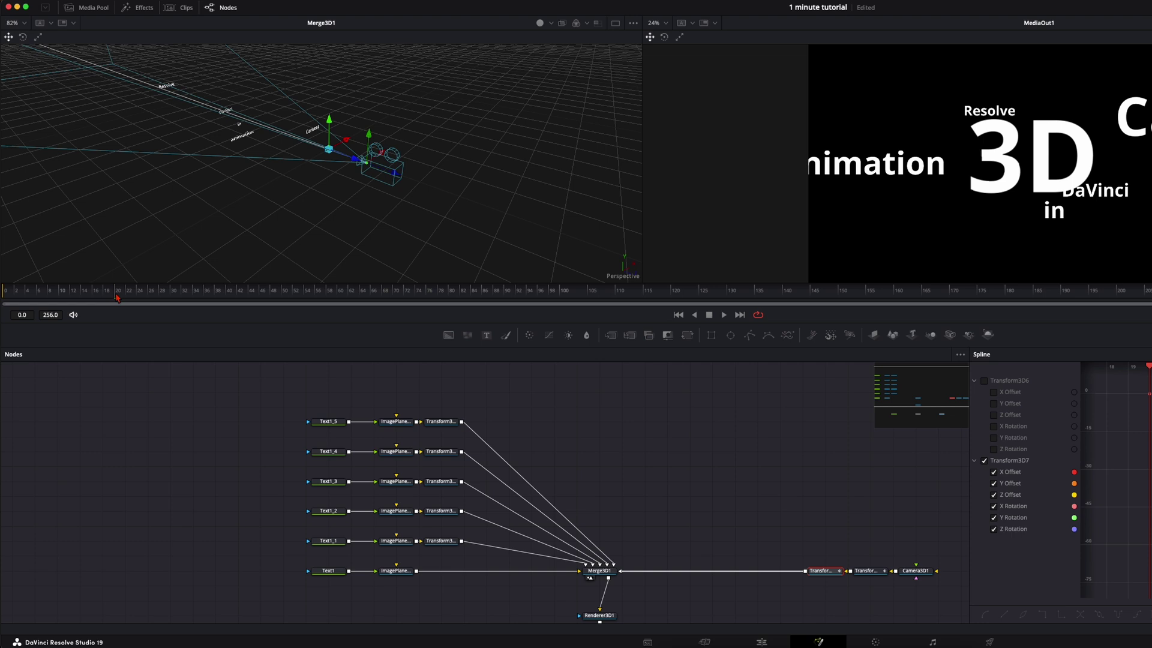
pyautogui.moveTo(117, 299); pyautogui.dragTo(253, 270)
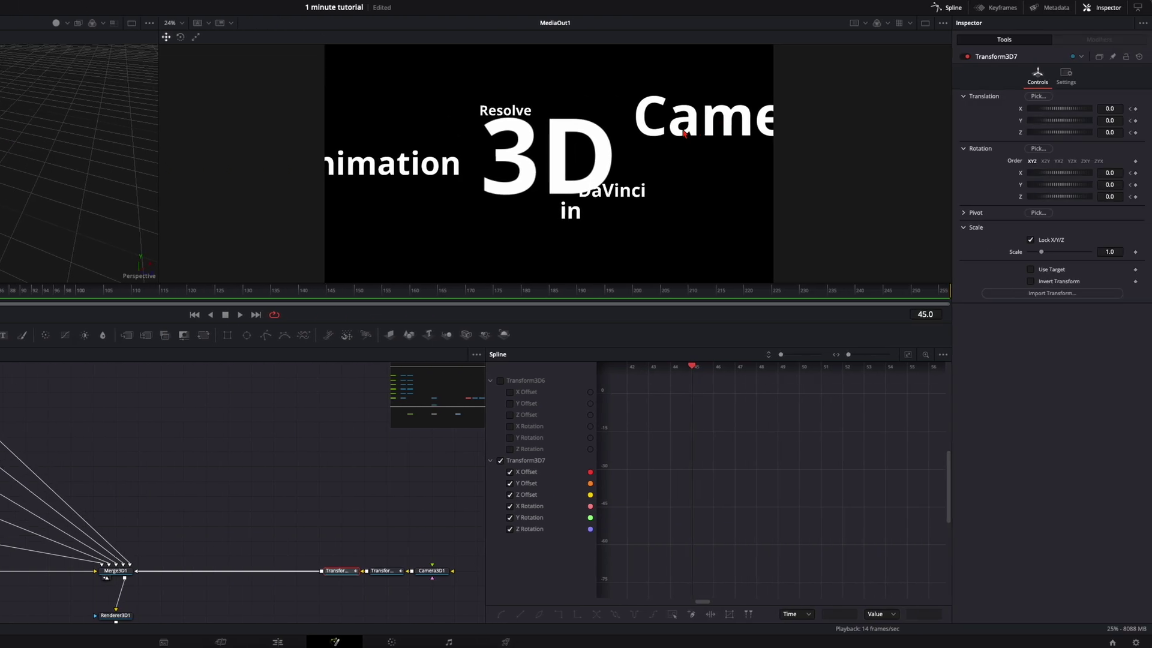
pyautogui.moveTo(1103, 121); pyautogui.dragTo(1108, 122)
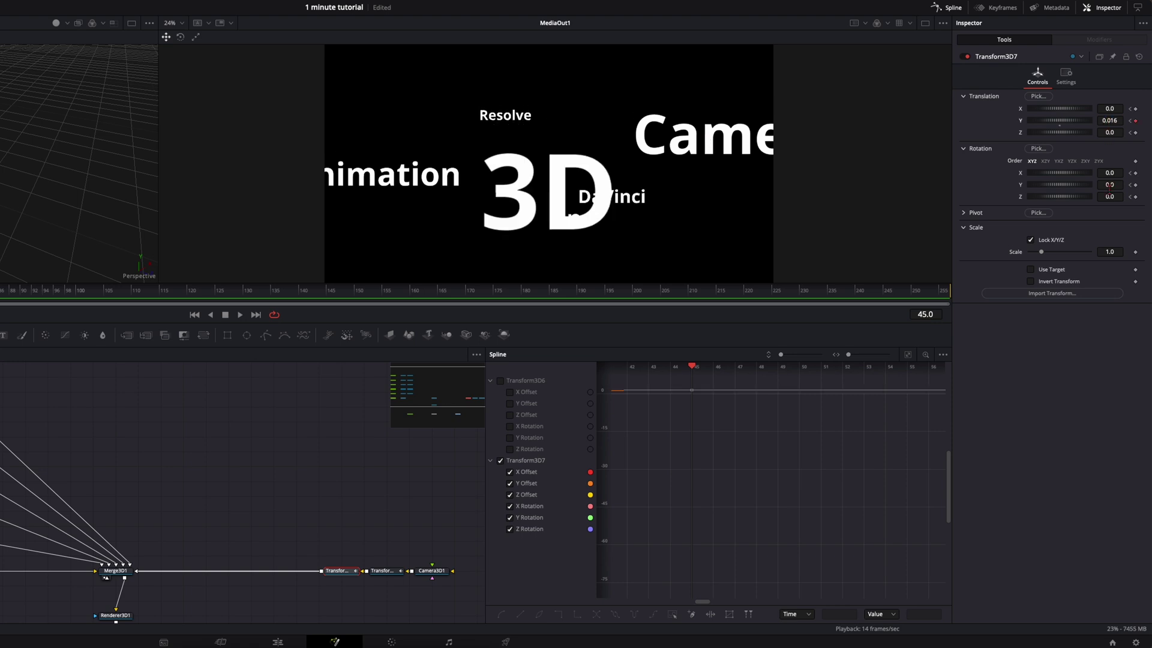
pyautogui.moveTo(1110, 185); pyautogui.dragTo(1087, 191)
pyautogui.moveTo(1107, 109)
pyautogui.mouseDown()
pyautogui.moveTo(354, 118)
pyautogui.moveTo(1112, 122)
pyautogui.mouseUp()
pyautogui.moveTo(1101, 133); pyautogui.dragTo(1099, 134)
pyautogui.moveTo(1112, 110); pyautogui.dragTo(1126, 112)
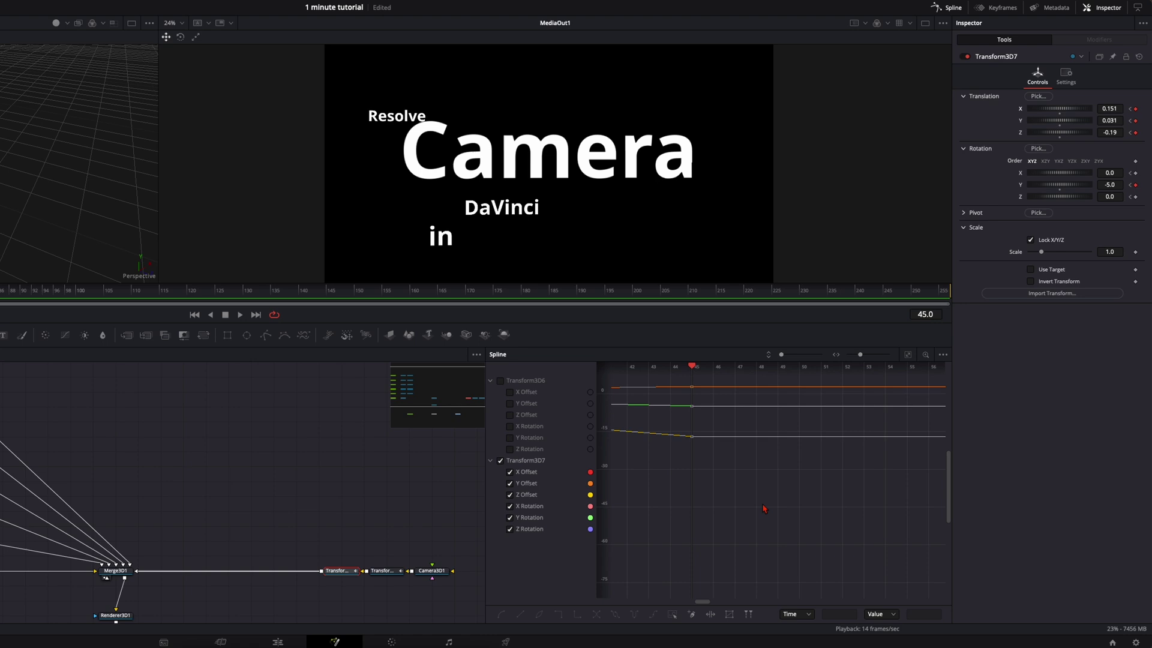
# Smooth all of Transform3D7's curves, stretch the frame 45 keyframes' handles horizontally back to about frame 20, and play the animation
pyautogui.click(908, 356)
pyautogui.moveTo(781, 355); pyautogui.dragTo(784, 354)
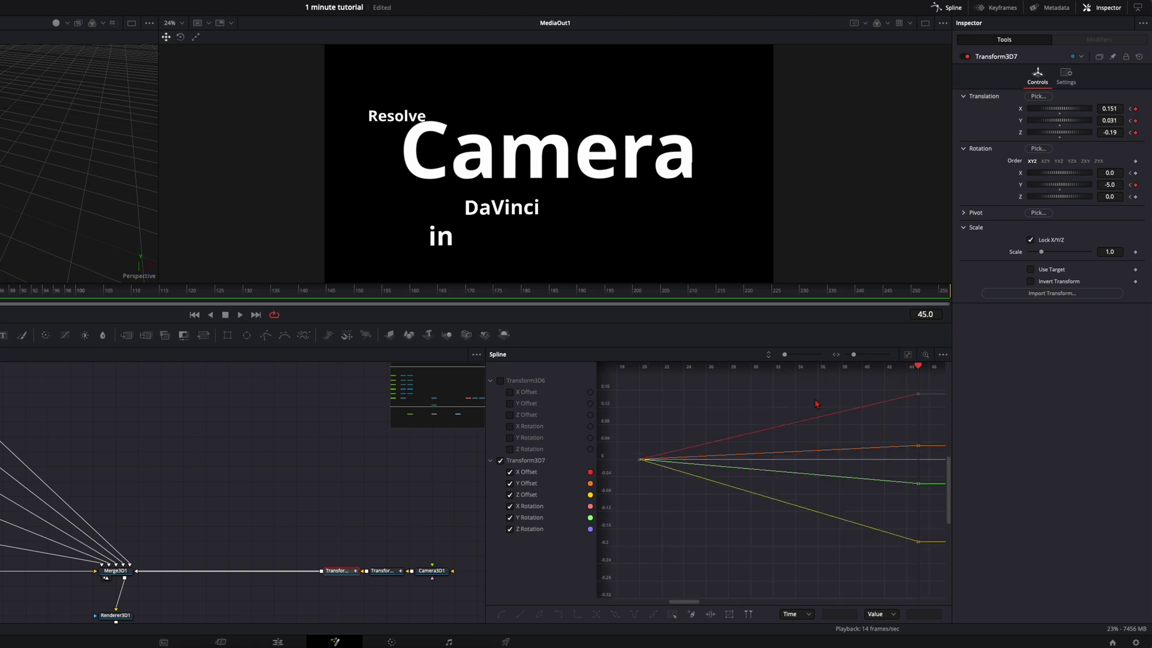
pyautogui.hotkey('ctrl', 'a')
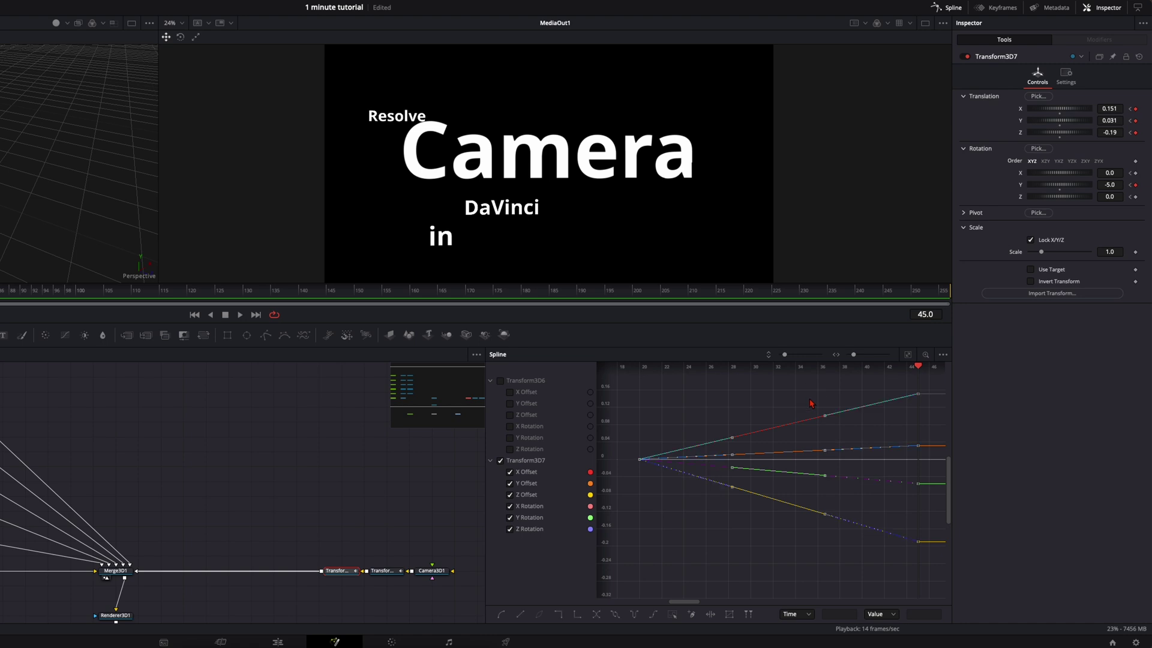
pyautogui.press('s')
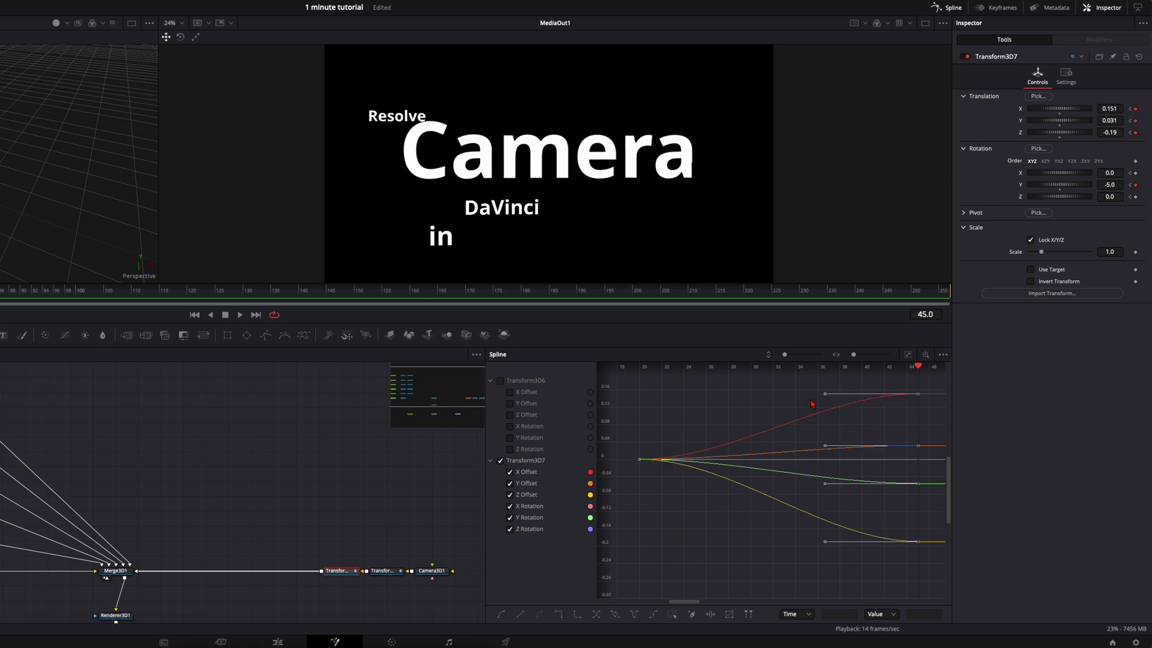
pyautogui.moveTo(825, 399); pyautogui.dragTo(647, 398)
pyautogui.moveTo(824, 449); pyautogui.dragTo(620, 445)
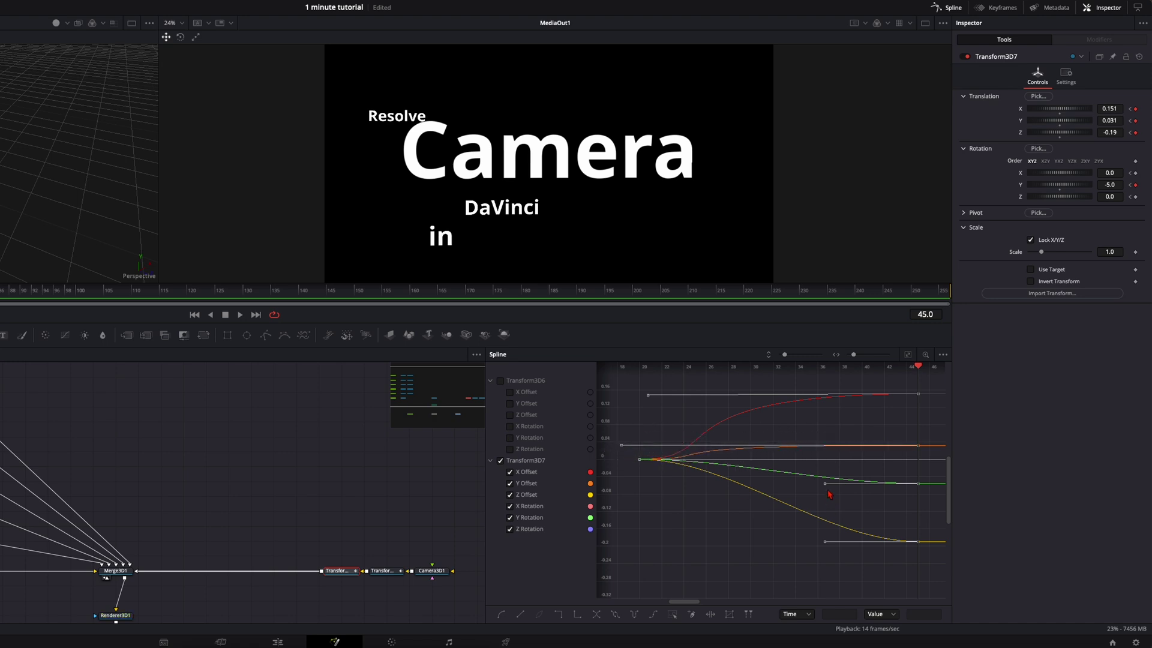
pyautogui.moveTo(826, 486); pyautogui.dragTo(625, 484)
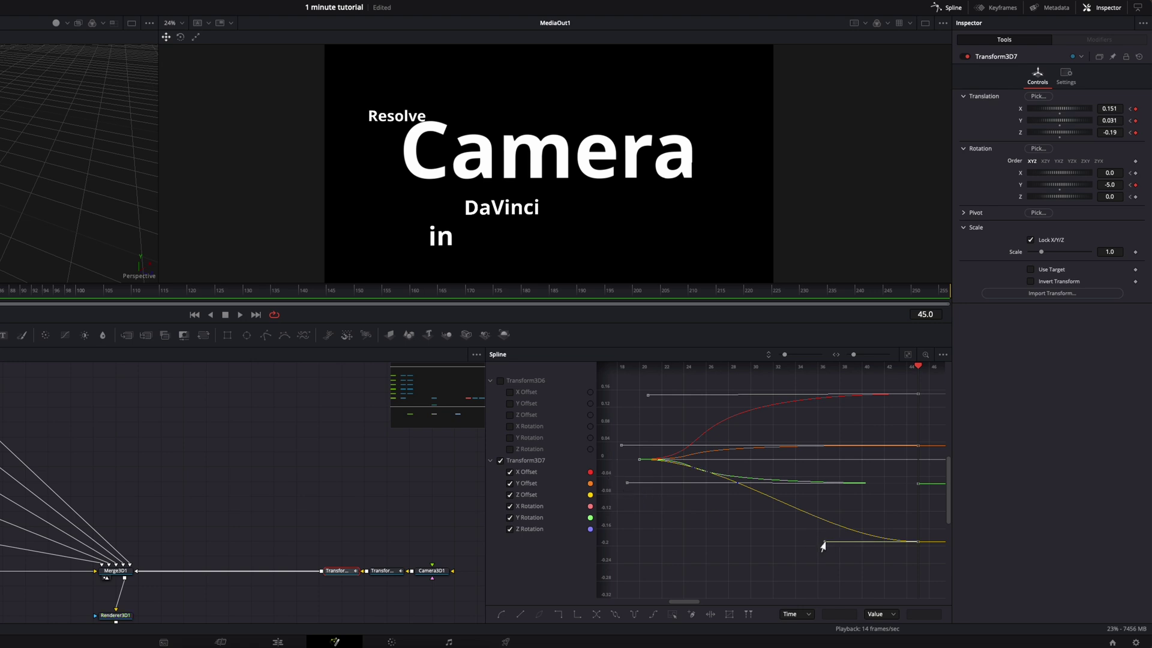
pyautogui.moveTo(823, 543); pyautogui.dragTo(636, 541)
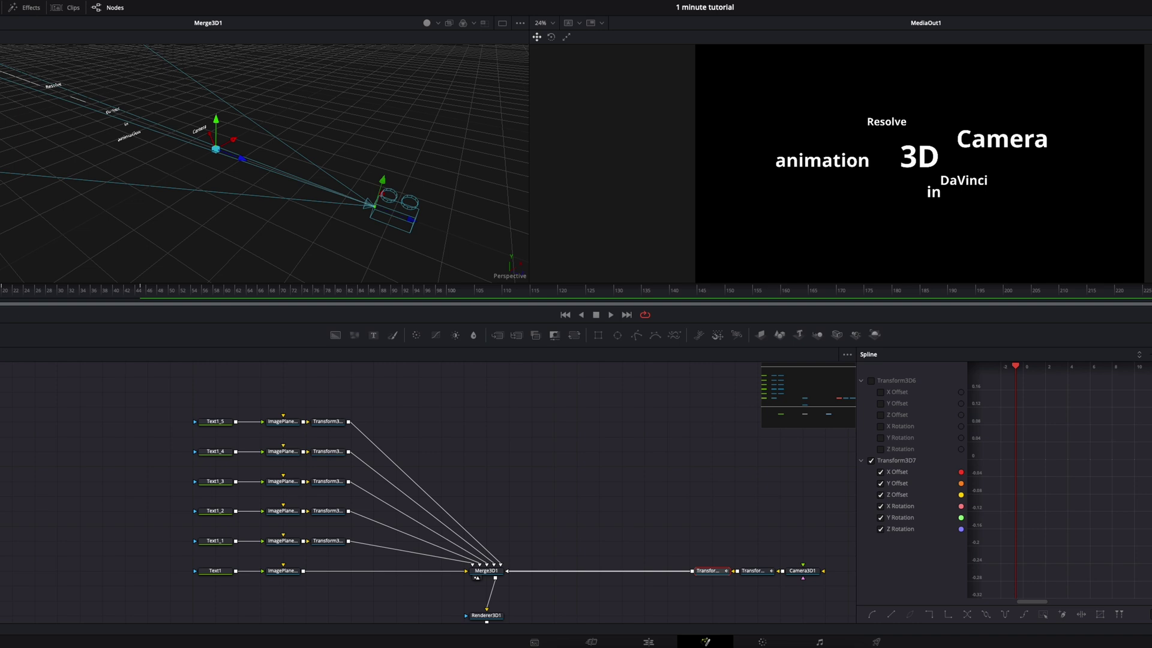
pyautogui.press('space')
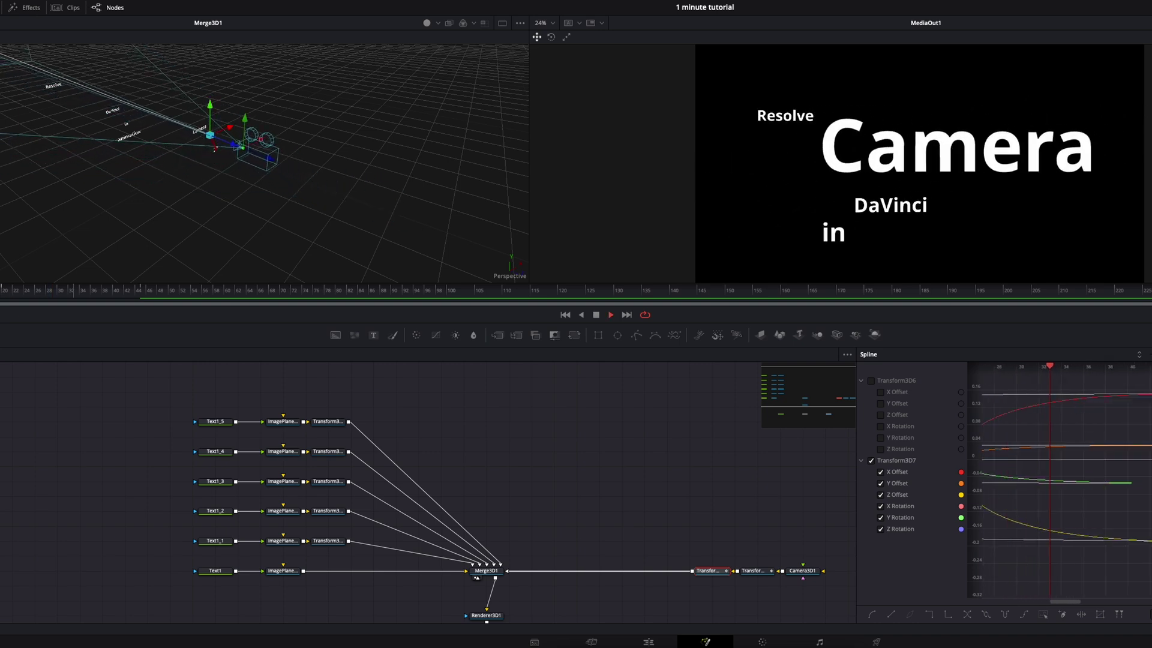
pyautogui.press('space')
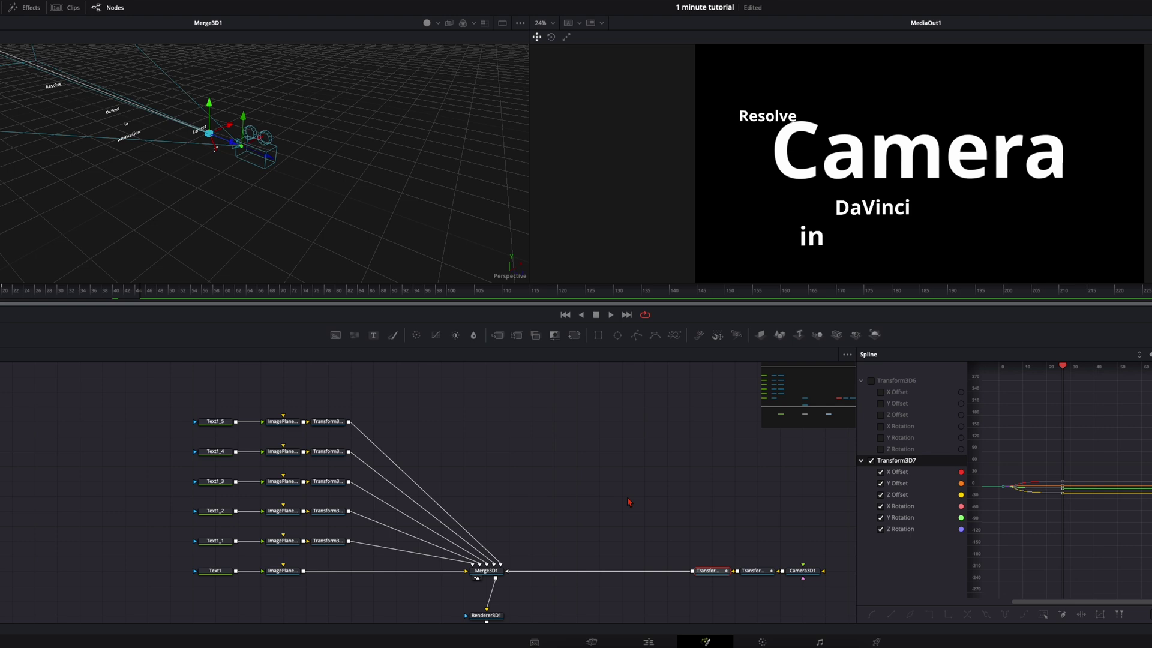
# Add a Transform 3D node between Transform3D7 and Merge3D1 and keyframe its X, Y and Z translation and rotation at frame 40
pyautogui.hotkey('shift', 'space')
pyautogui.write('tran')
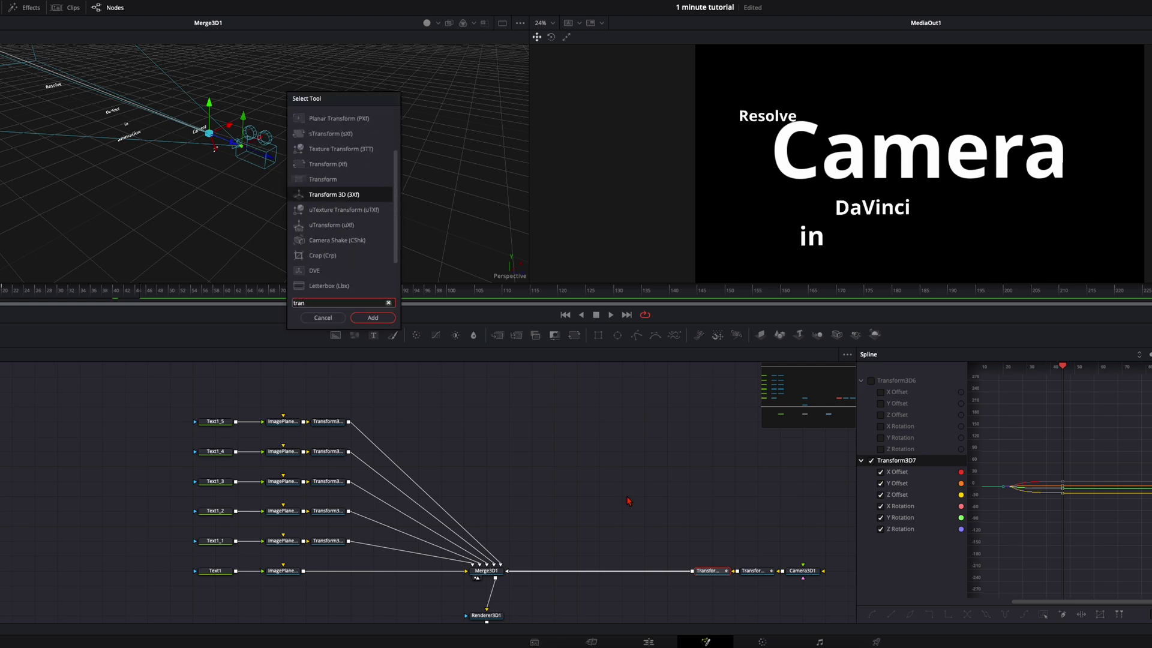
pyautogui.press('Return')
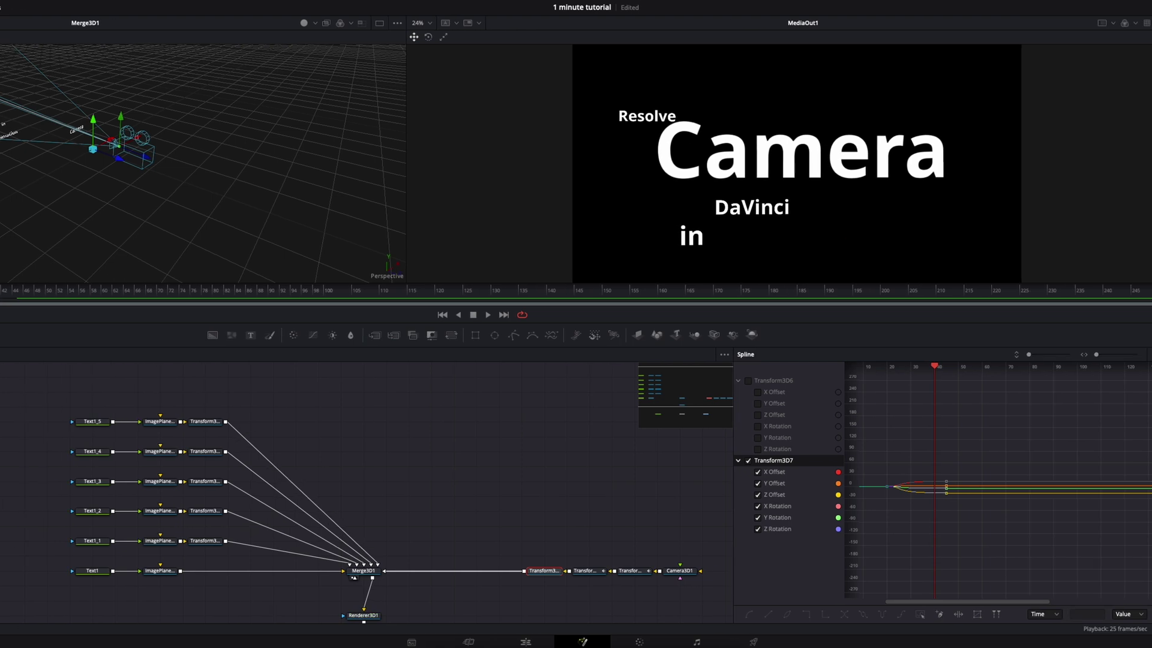
pyautogui.click(1137, 109)
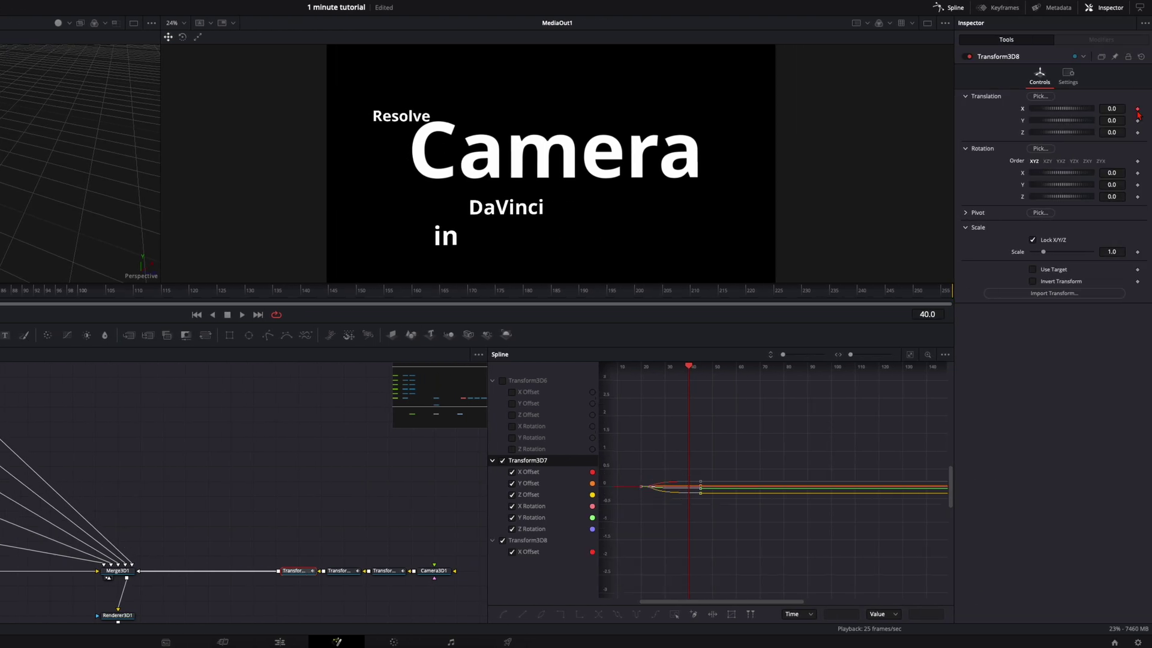
pyautogui.click(1138, 177)
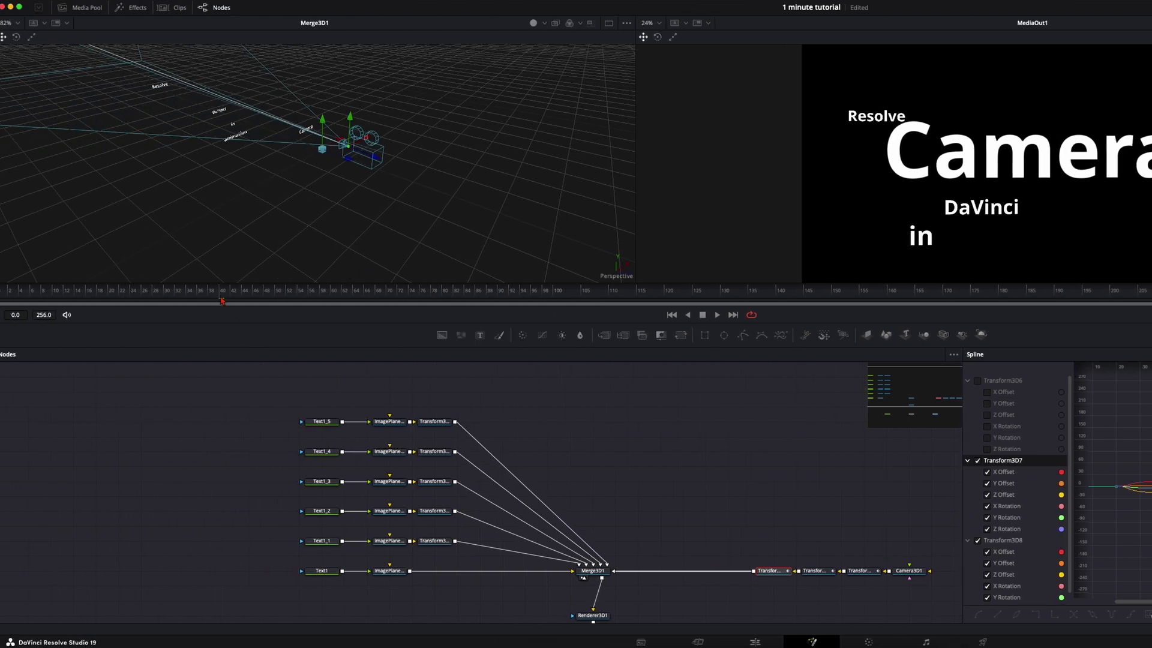
# At frame 65, set Transform3D8 to X -0.338, Y -0.041, Z -0.43 and Y rotation 12.5 to frame the word animation
pyautogui.moveTo(220, 296); pyautogui.dragTo(359, 288)
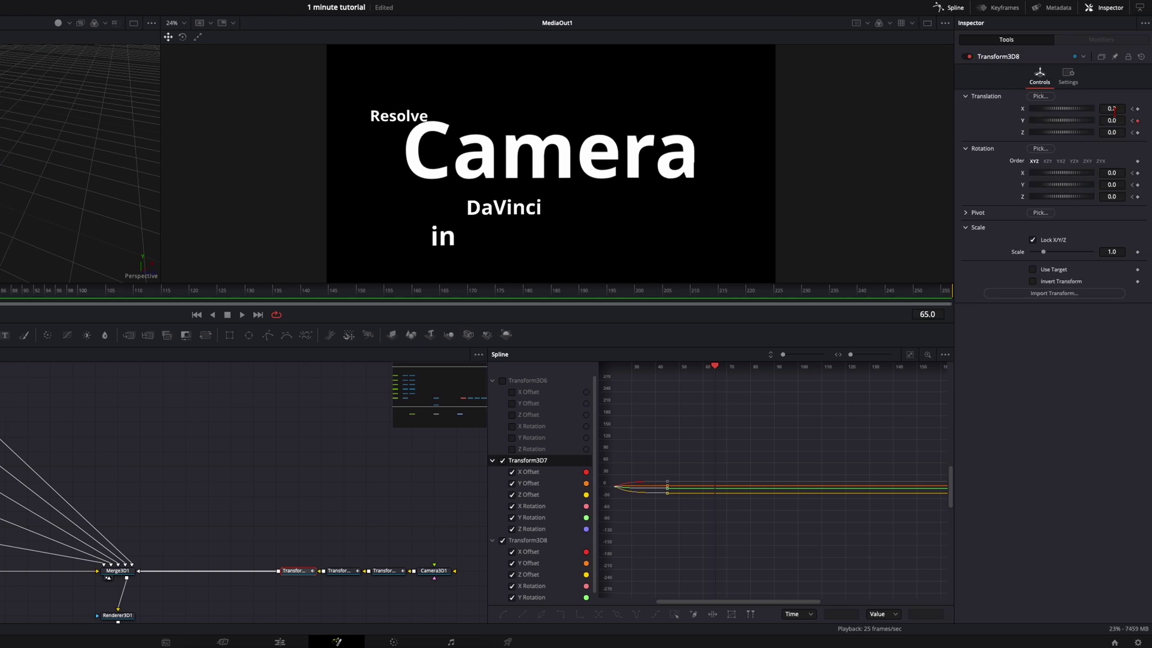
pyautogui.moveTo(1113, 109); pyautogui.dragTo(991, 116)
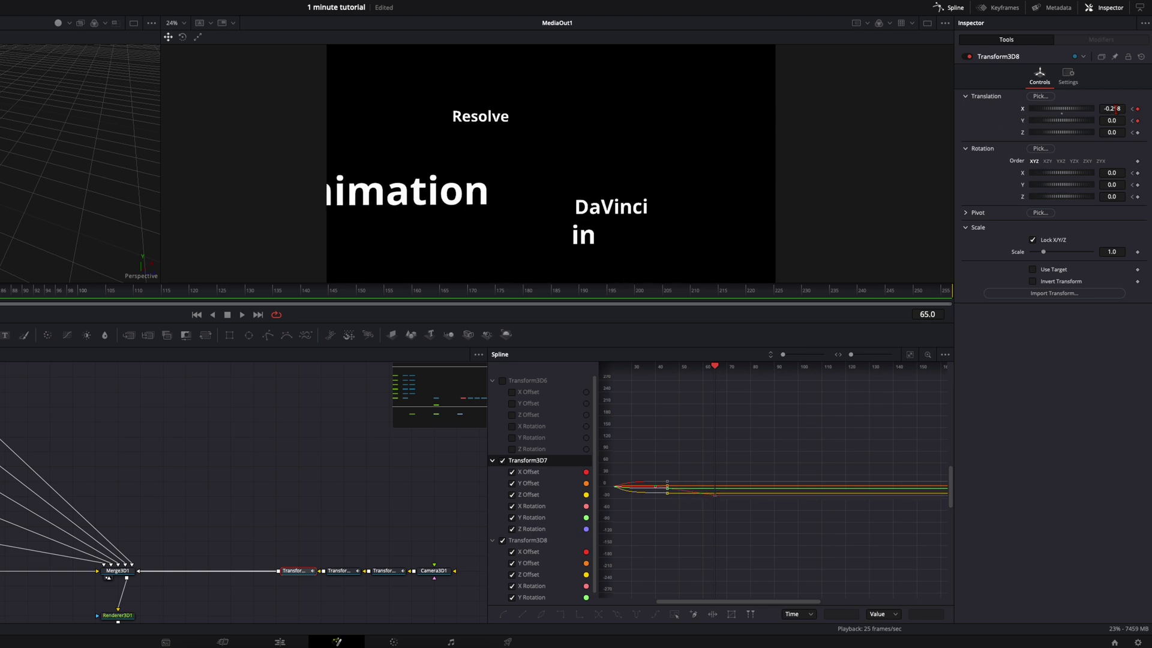
pyautogui.moveTo(1112, 186); pyautogui.dragTo(361, 189)
pyautogui.moveTo(1110, 134); pyautogui.dragTo(1089, 124)
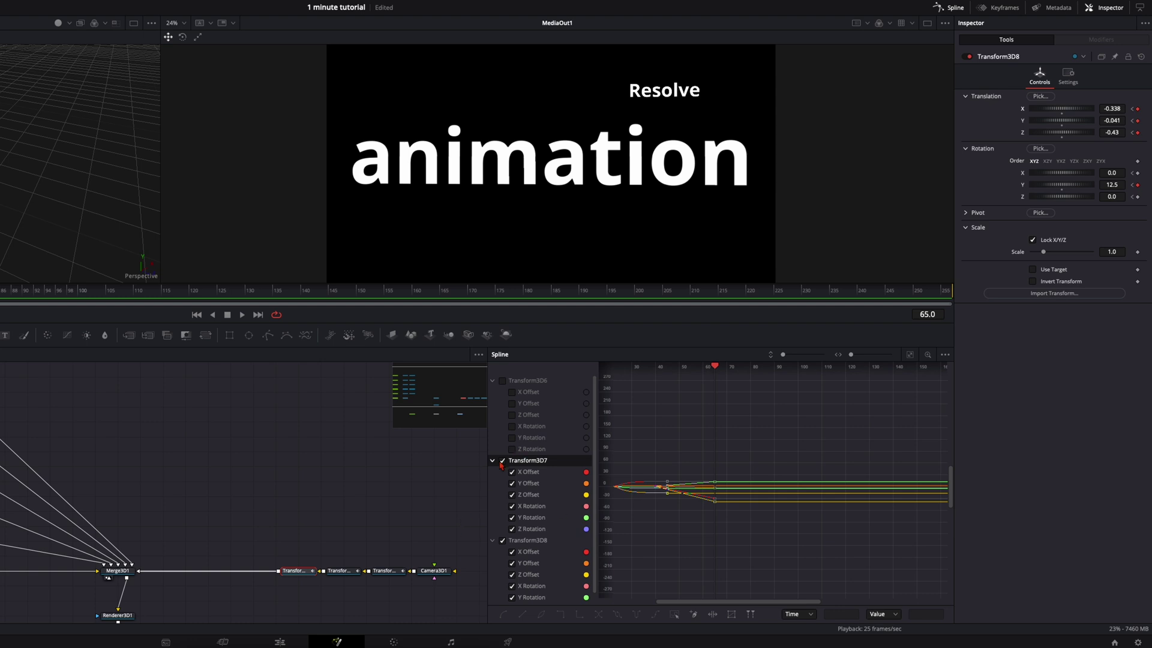
# Show only Transform3D8's curves, smooth them, and stretch the frame 65 keyframes' handles horizontally back to about frame 40
pyautogui.click(503, 463)
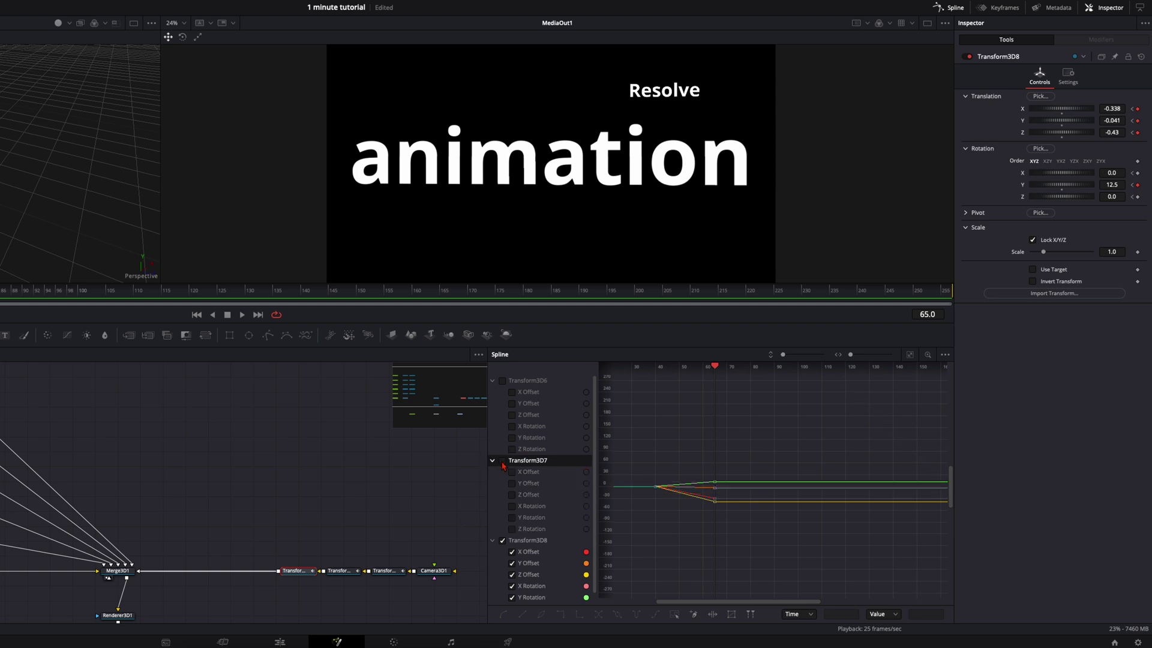
pyautogui.click(910, 355)
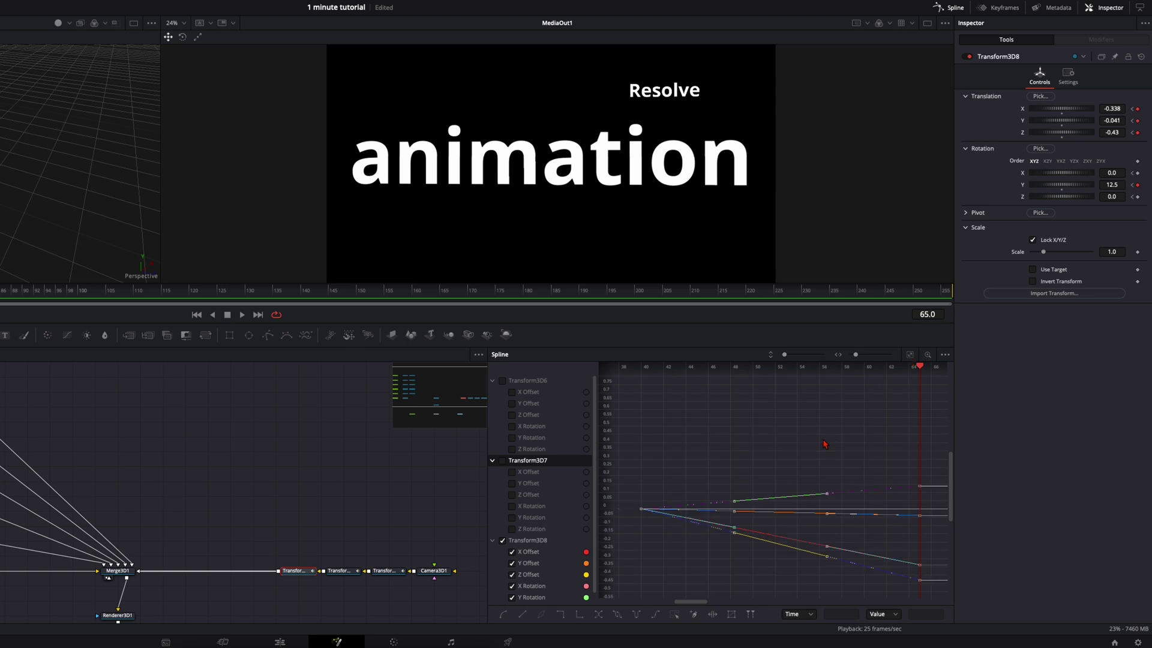
pyautogui.press('s')
pyautogui.moveTo(824, 488); pyautogui.dragTo(640, 492)
pyautogui.moveTo(825, 522); pyautogui.dragTo(636, 519)
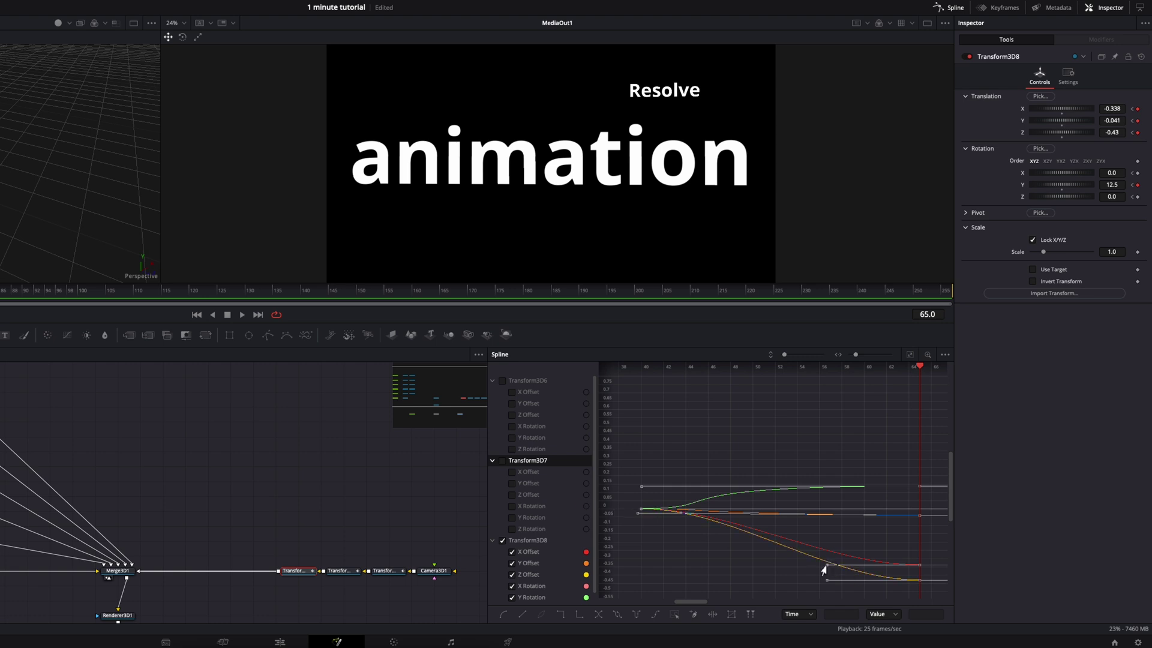
pyautogui.moveTo(827, 564); pyautogui.dragTo(639, 568)
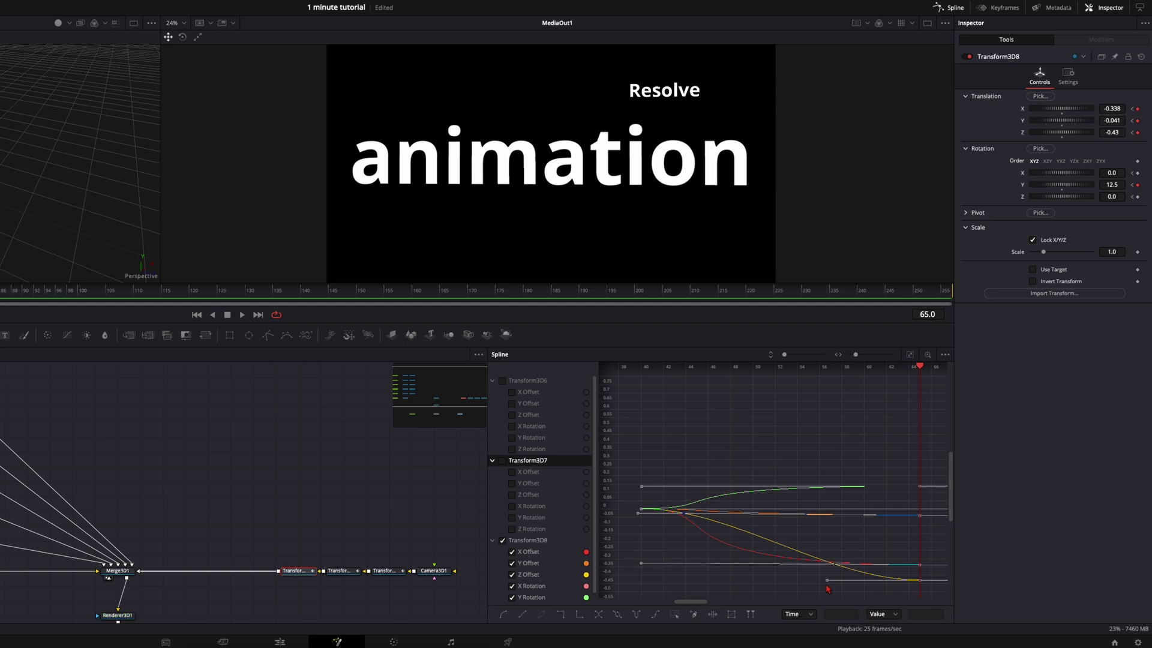
pyautogui.moveTo(825, 585); pyautogui.dragTo(621, 584)
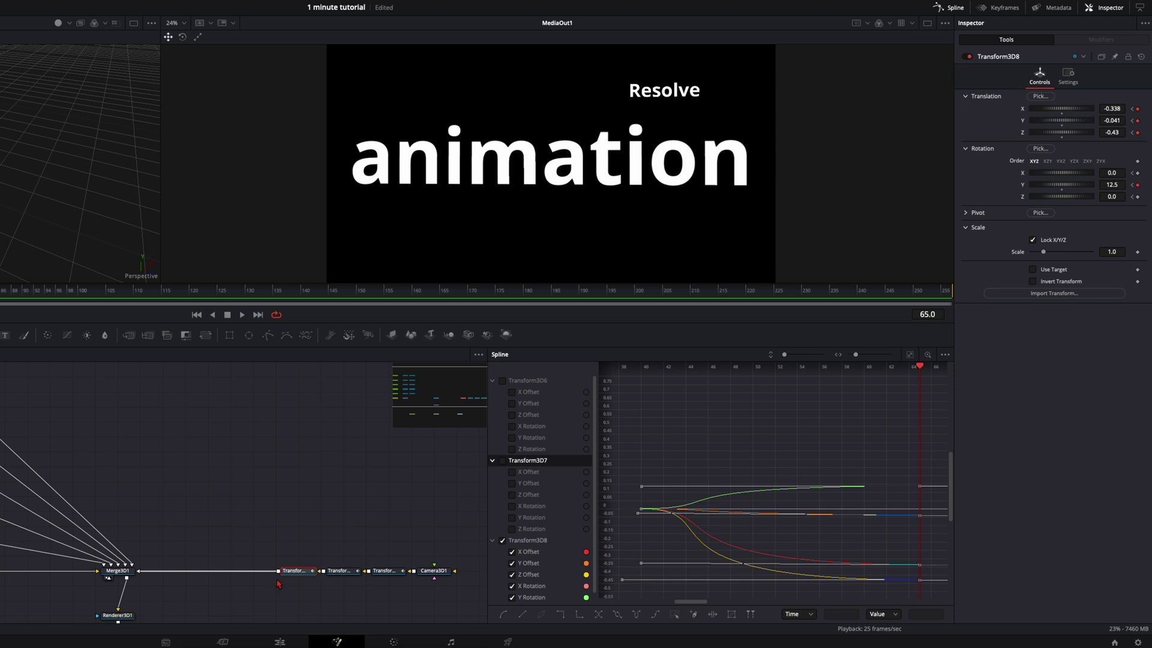
# Add a Transform 3D node between Transform3D8 and Merge3D1 and keyframe its translation and rotation on all axes
pyautogui.hotkey('shift', 'space')
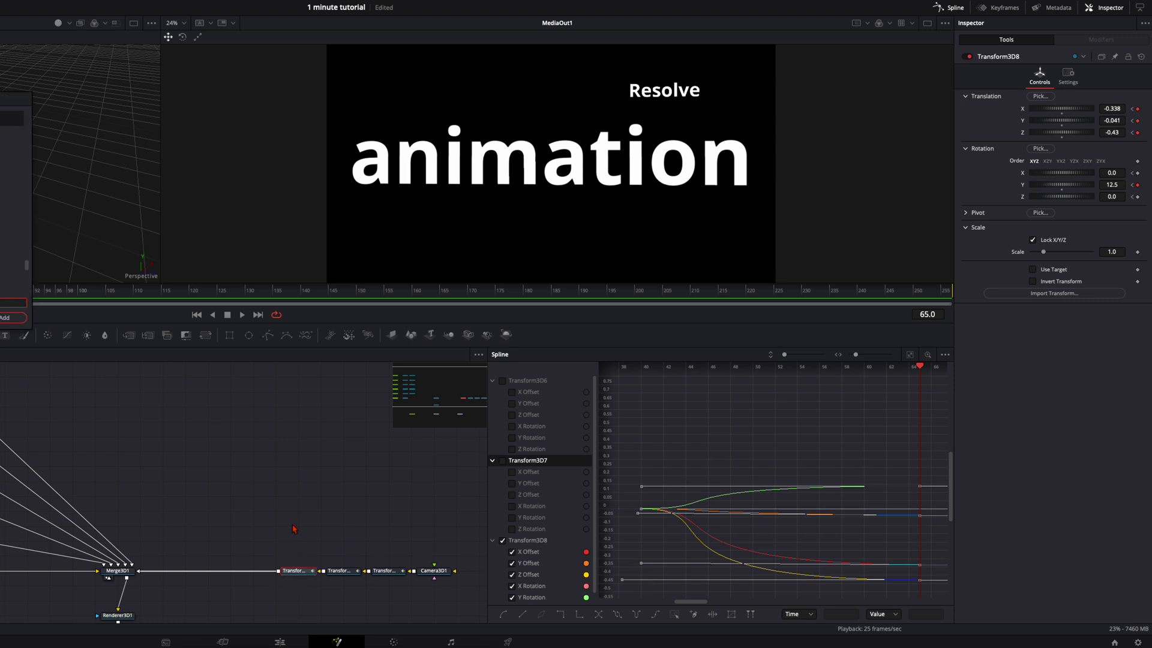
pyautogui.write('tr')
pyautogui.press('Return')
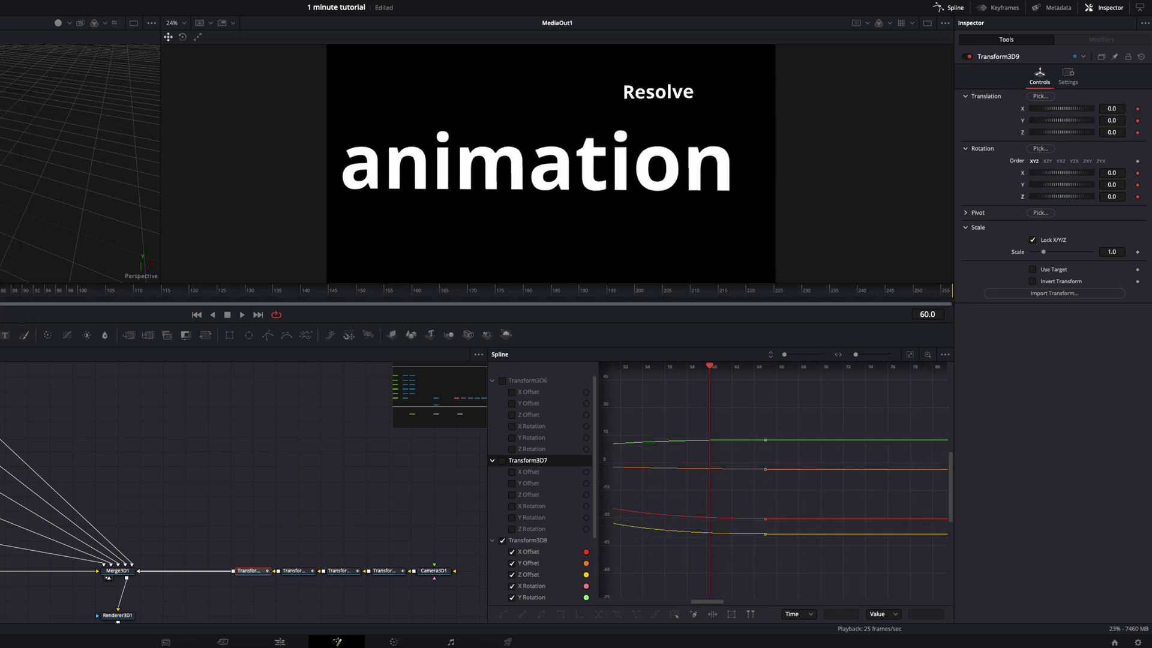
pyautogui.moveTo(1120, 184); pyautogui.dragTo(1125, 184)
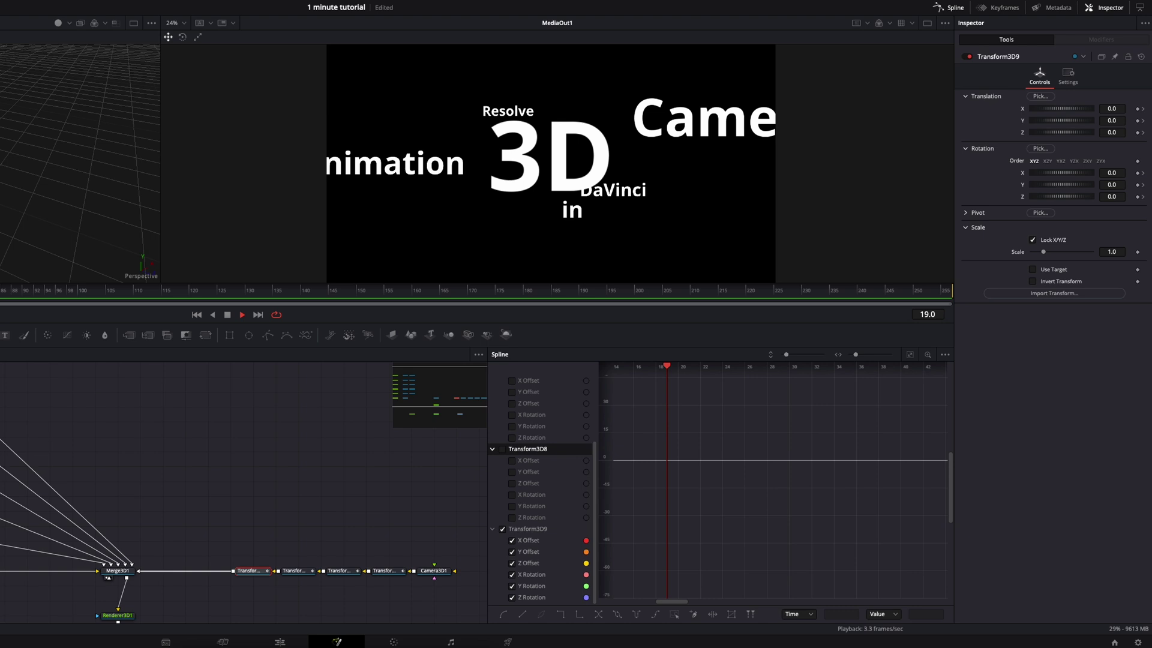
# Add a Transform 3D node after Transform3D9 and, at frame 105, set X 0.13, Y 0.026 and Z -0.23 to frame DaVinci
pyautogui.hotkey('shift', 'space')
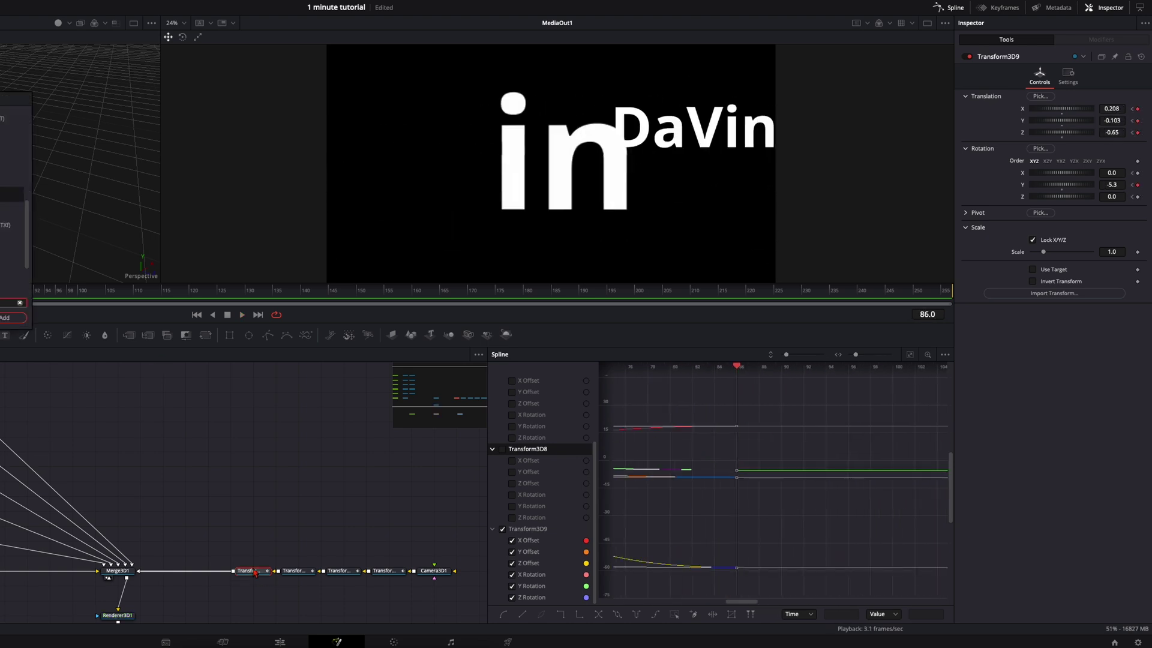
pyautogui.press('Return')
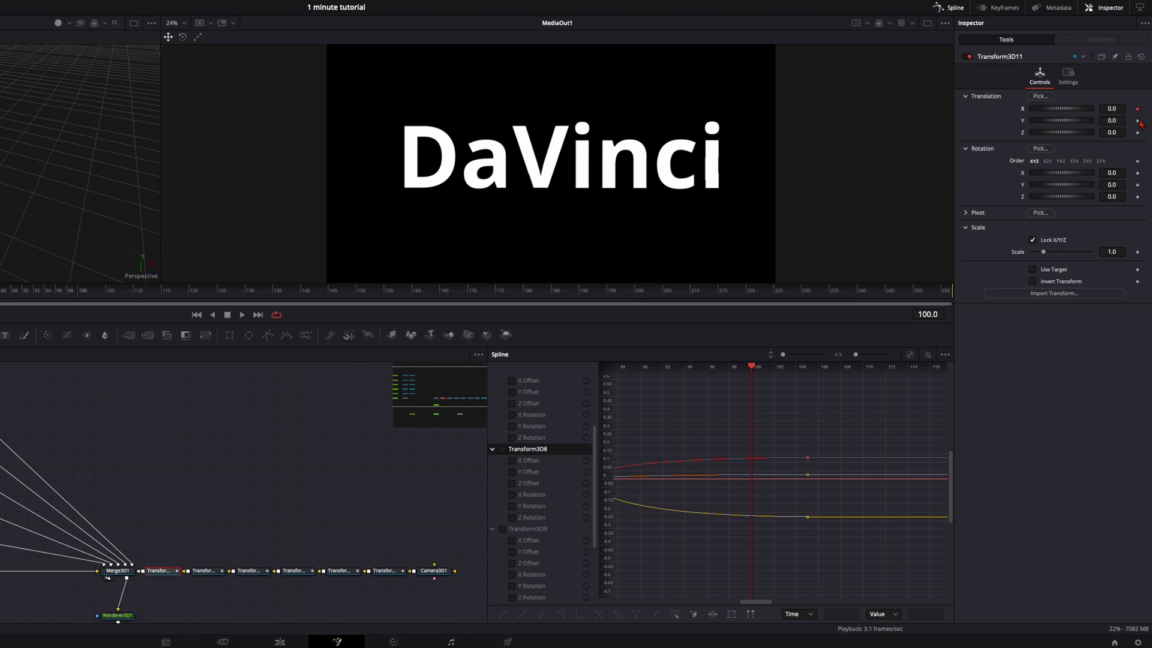
# At frame 125, set Transform3D11 to X -0.156, Y 0.242, Z -0.63 and Y rotation 5.6 to frame Resolve, and ease its curves
pyautogui.click(1110, 120)
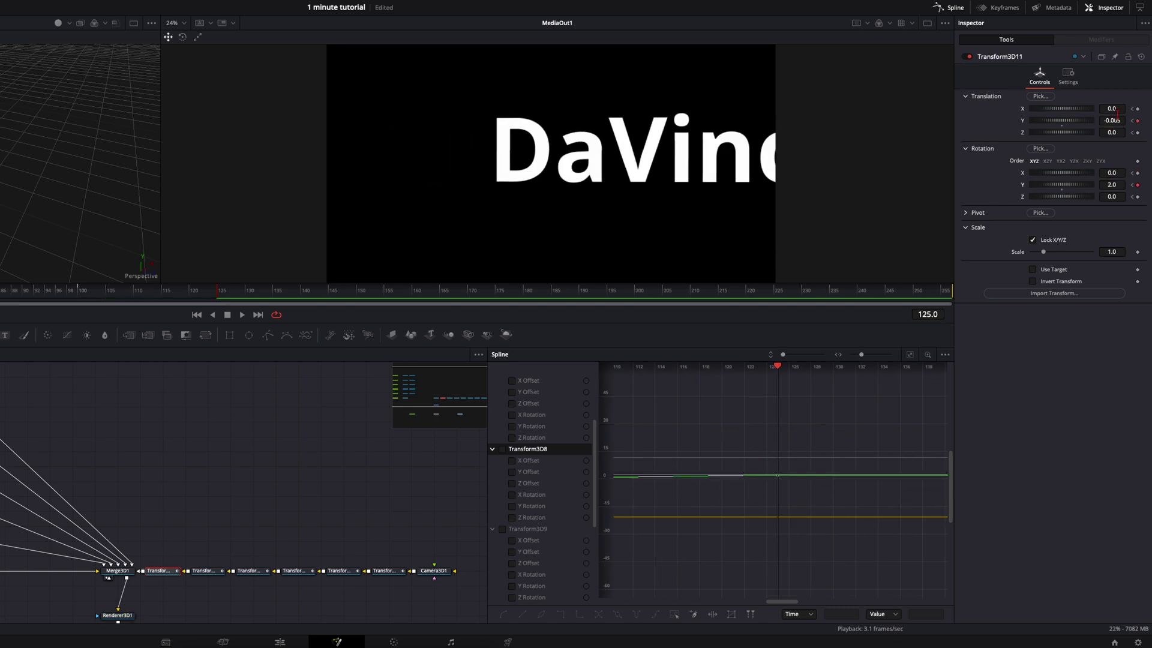
pyautogui.click(638, 438)
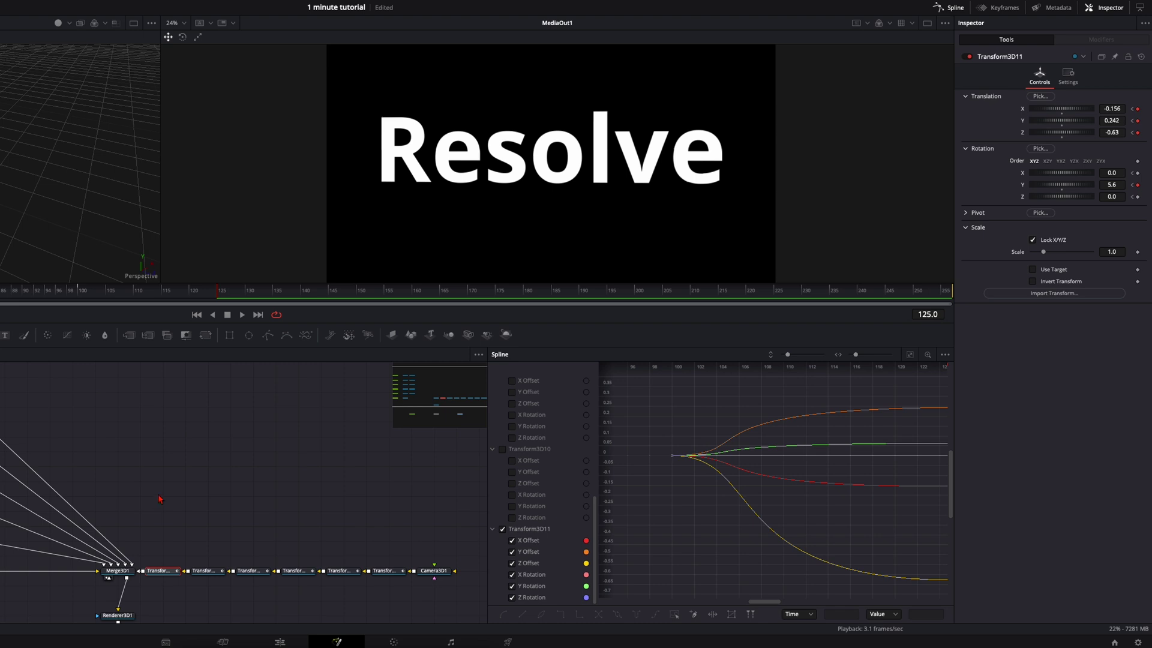
# Set the white end of Background1's linear gradient to orange, with red 1.0, green 0.360784 and blue 0.090196
pyautogui.moveTo(160, 499); pyautogui.dragTo(108, 408)
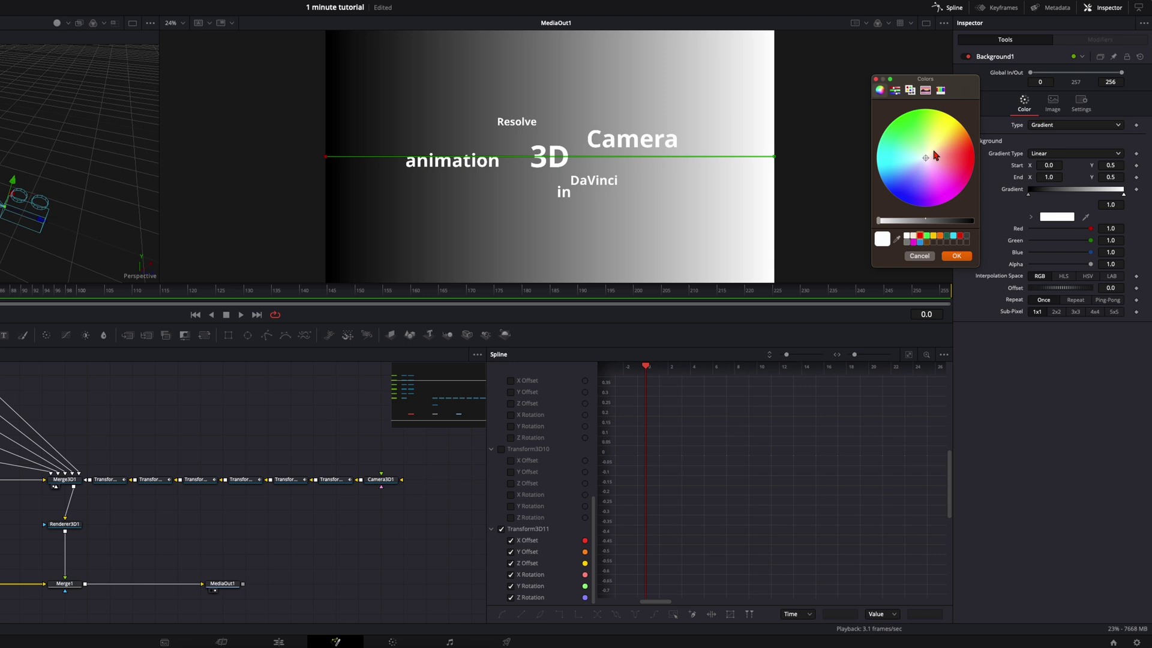
pyautogui.moveTo(927, 164); pyautogui.dragTo(967, 144)
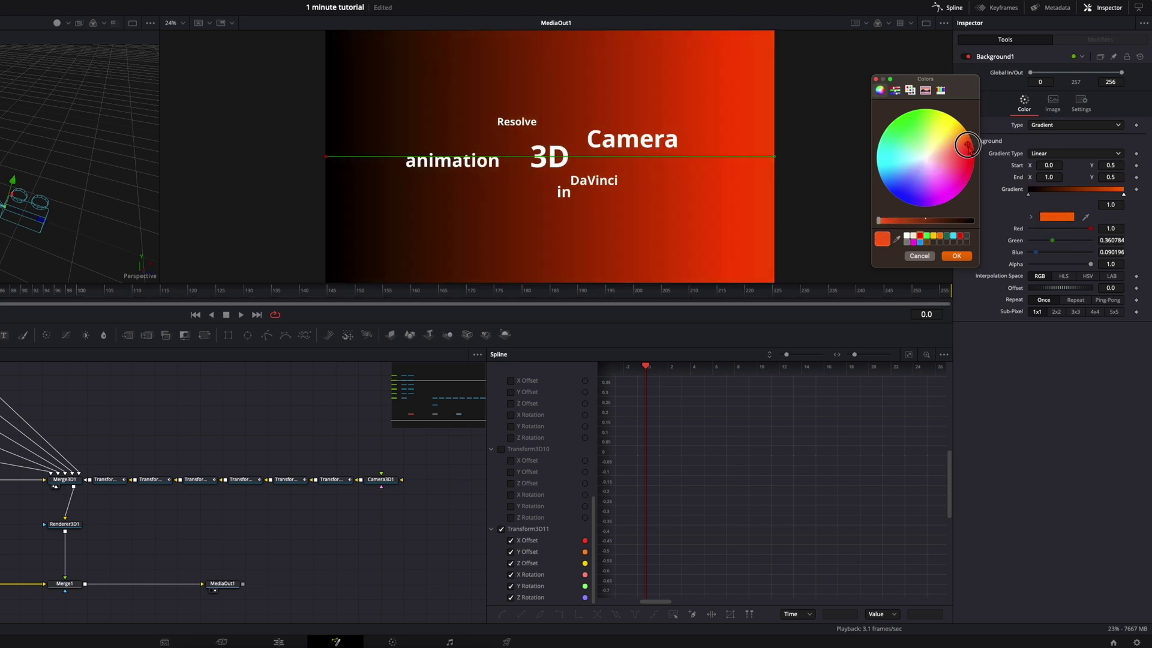
pyautogui.click(952, 258)
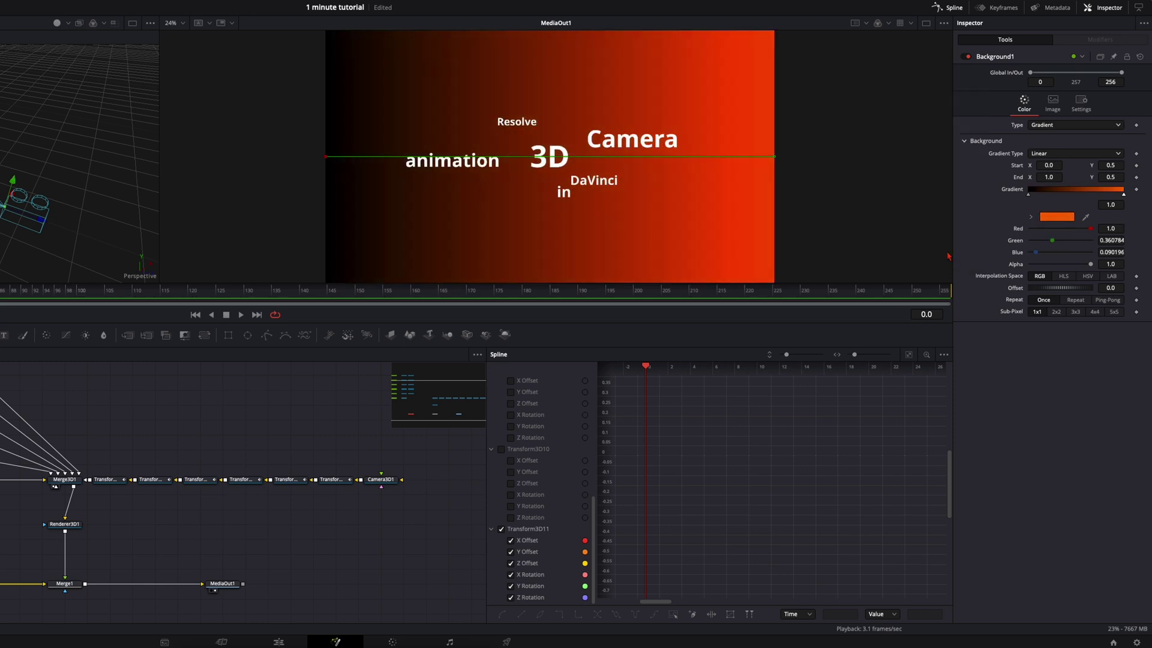